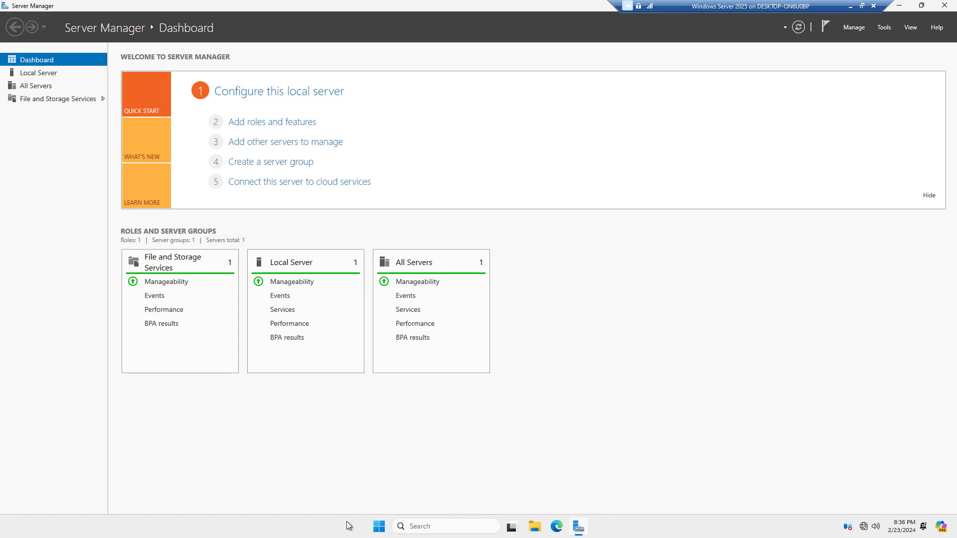
Launch Terminal from the Start menu's All apps list, close it, then dismiss the quick-access menu.
left_click(379, 527)
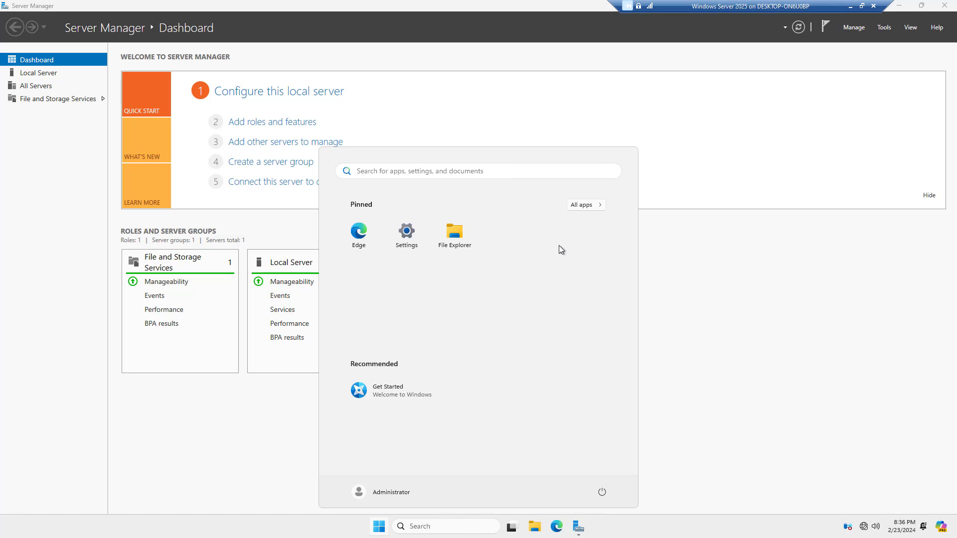
left_click(573, 205)
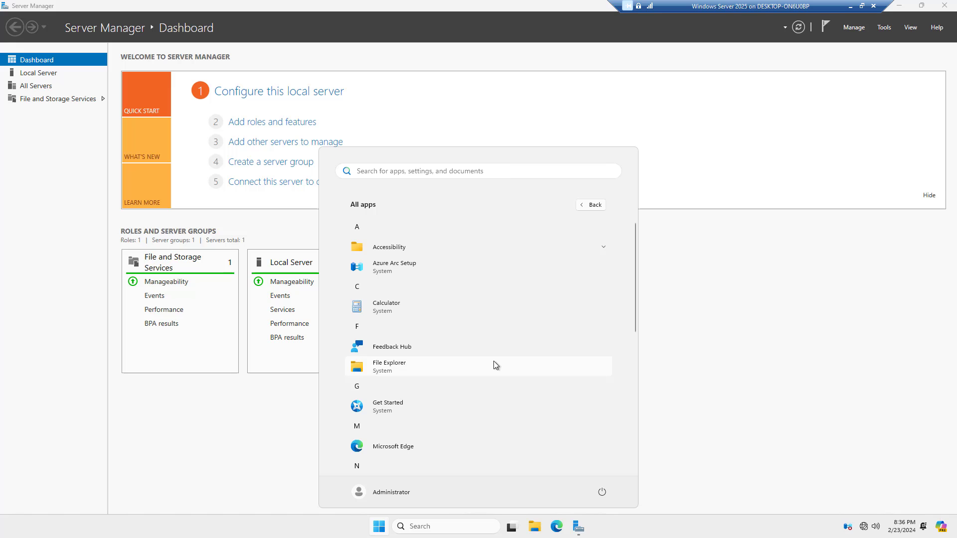
scroll(493, 364, "down", 4)
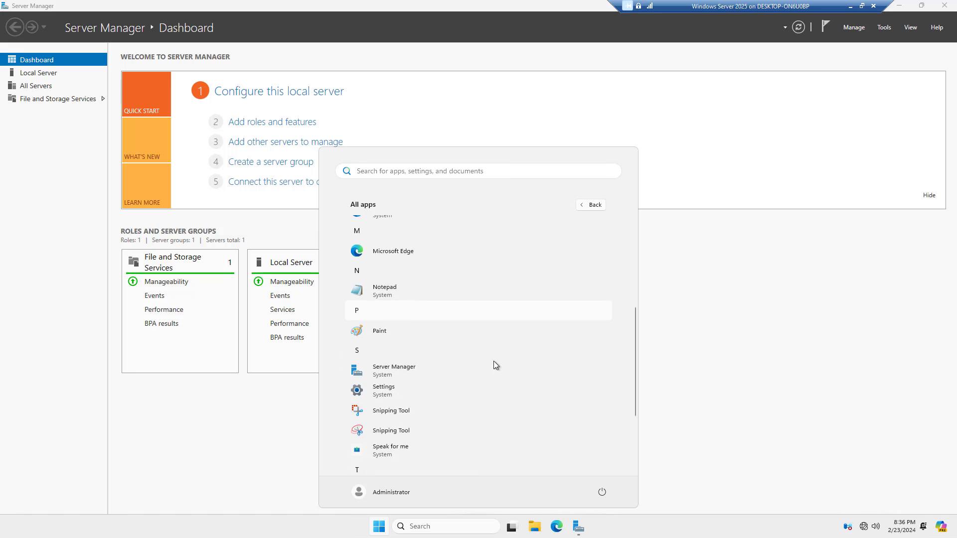
scroll(494, 361, "down", 3)
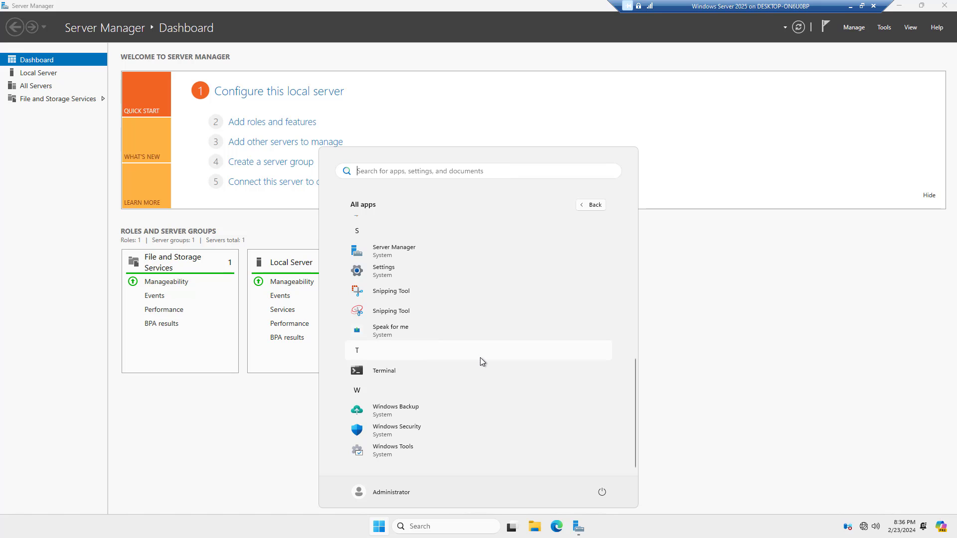
scroll(483, 385, "up", 5)
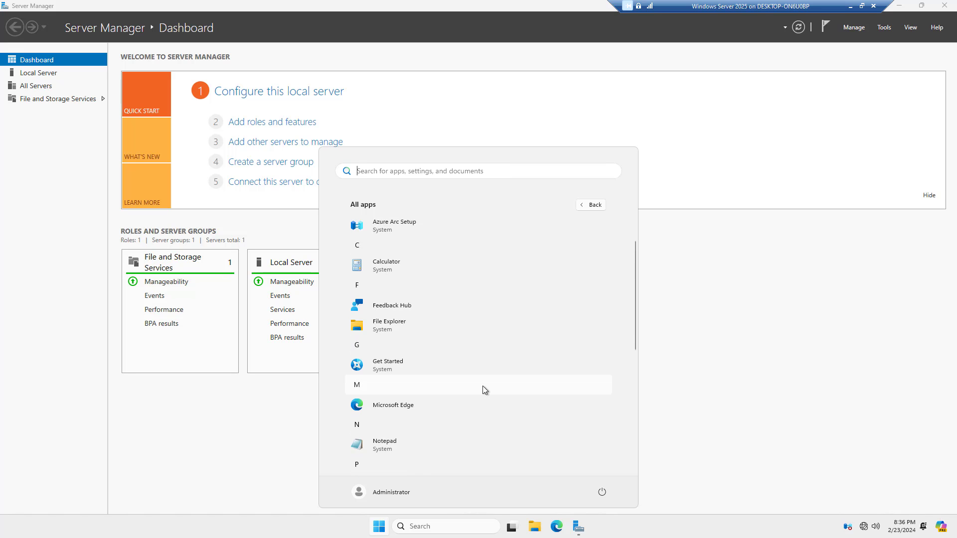
scroll(483, 387, "down", 2)
scroll(482, 386, "down", 3)
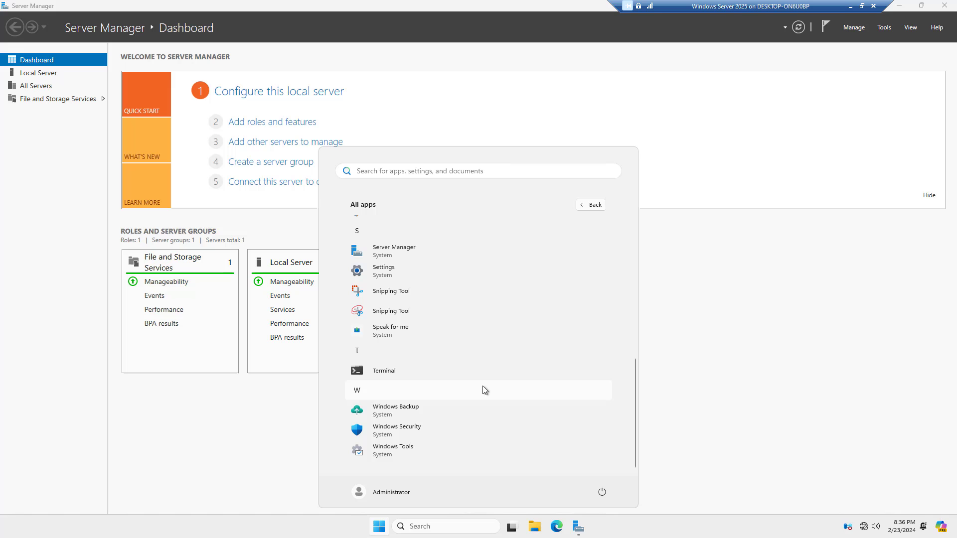
left_click(391, 371)
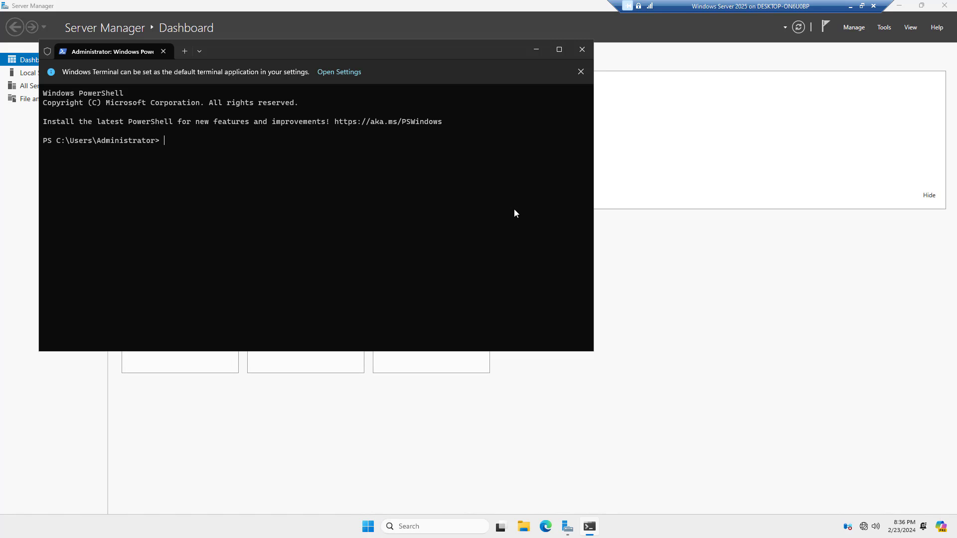
left_click(581, 50)
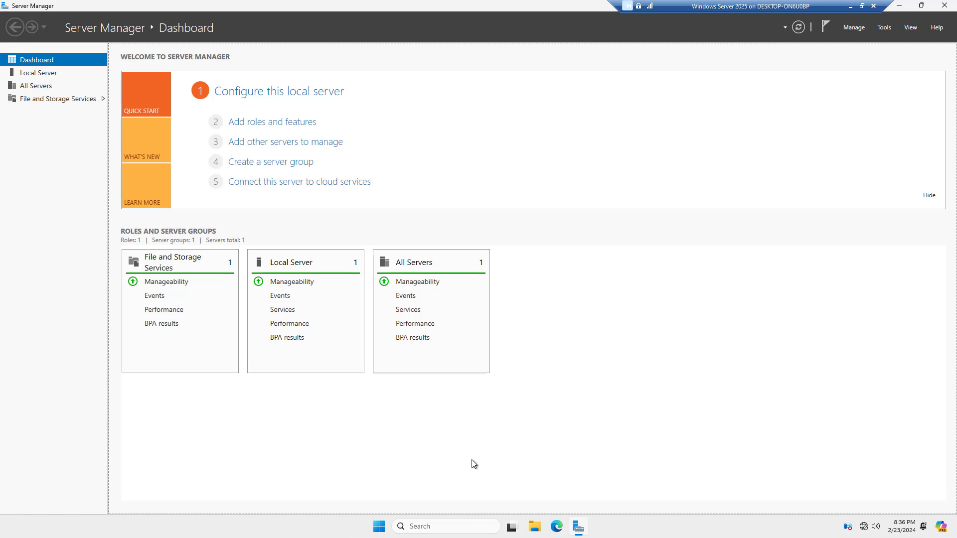
right_click(379, 526)
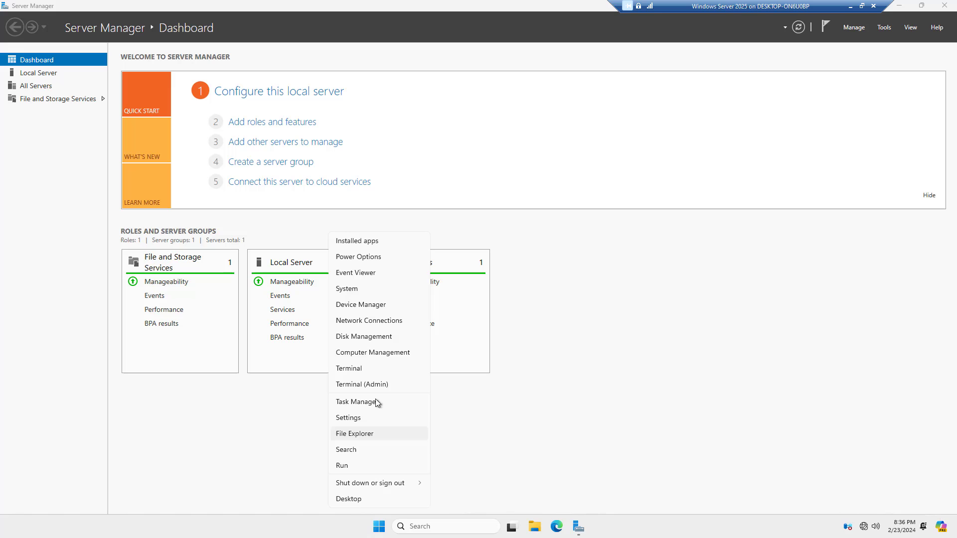
left_click(536, 391)
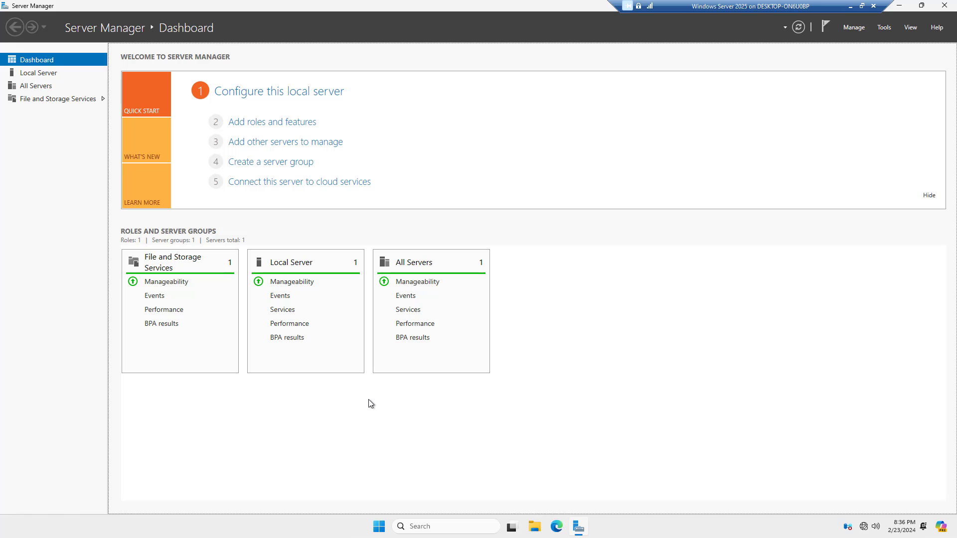
Start Add Roles and Features, expand File and iSCSI Services sub-roles, and reach Select features.
left_click(300, 125)
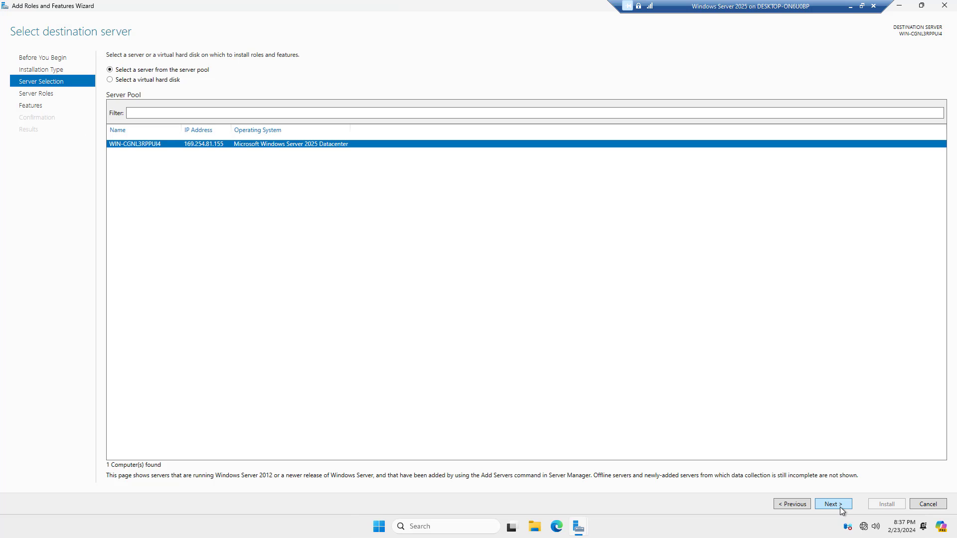
left_click(839, 505)
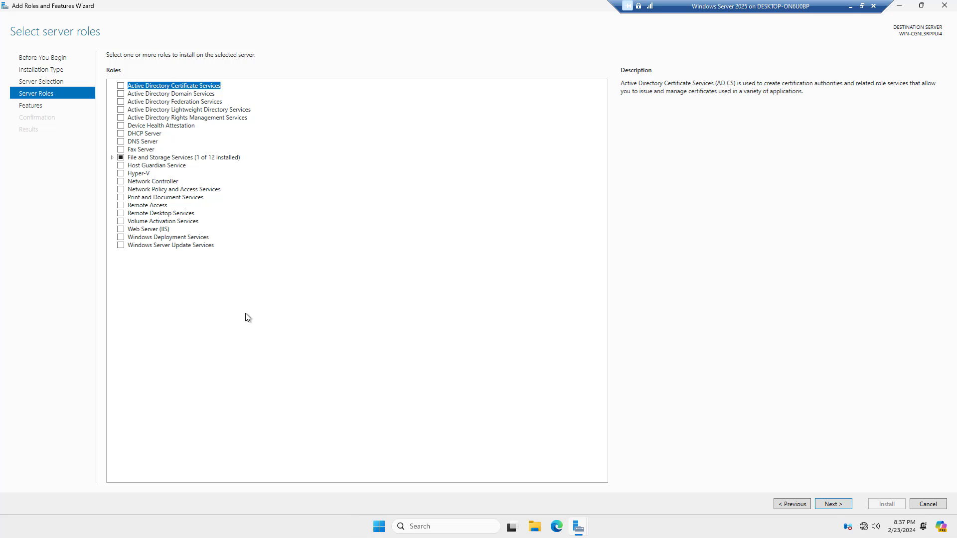
left_click(111, 158)
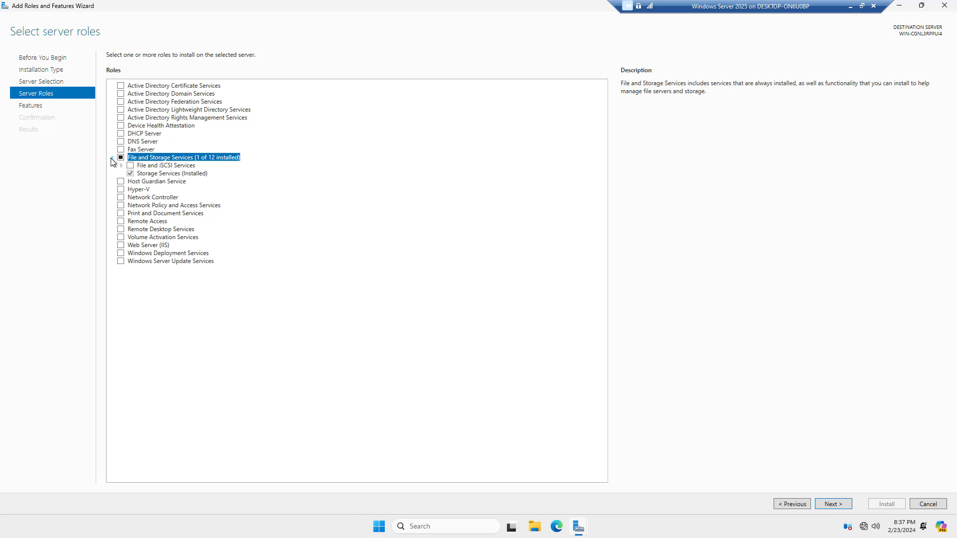
left_click(121, 166)
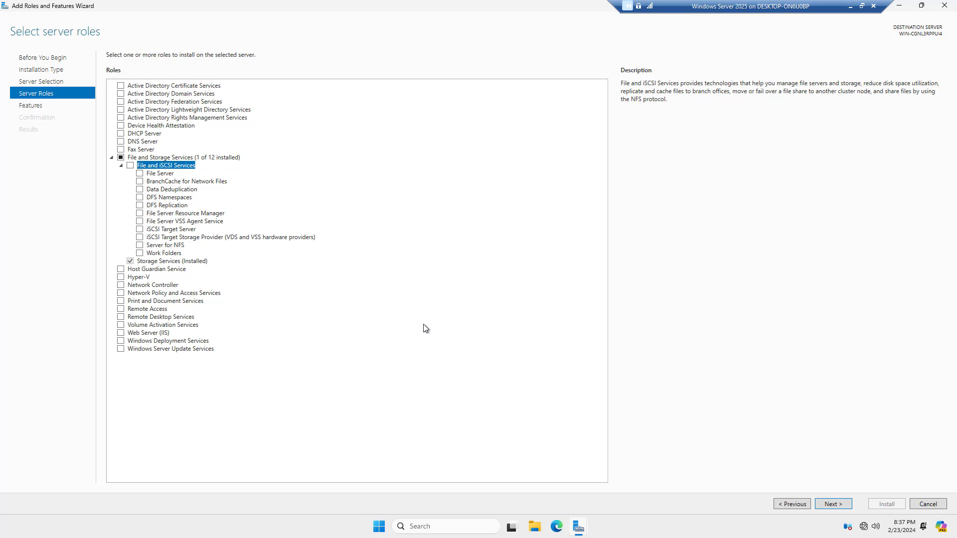
left_click(839, 506)
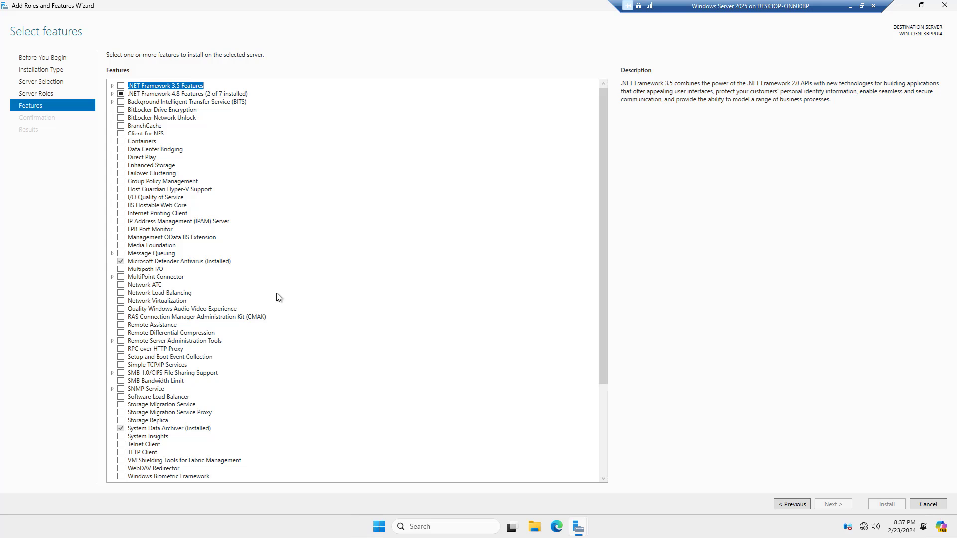
Expand .NET Framework 4.8 Features and Windows PowerShell, revealing PowerShell's four sub-features.
left_click(112, 93)
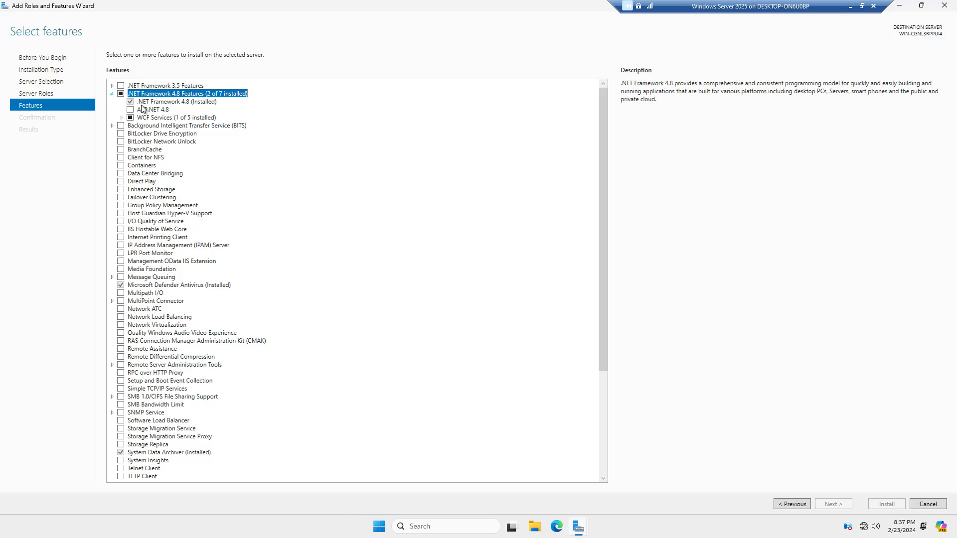
scroll(371, 378, "down", 2)
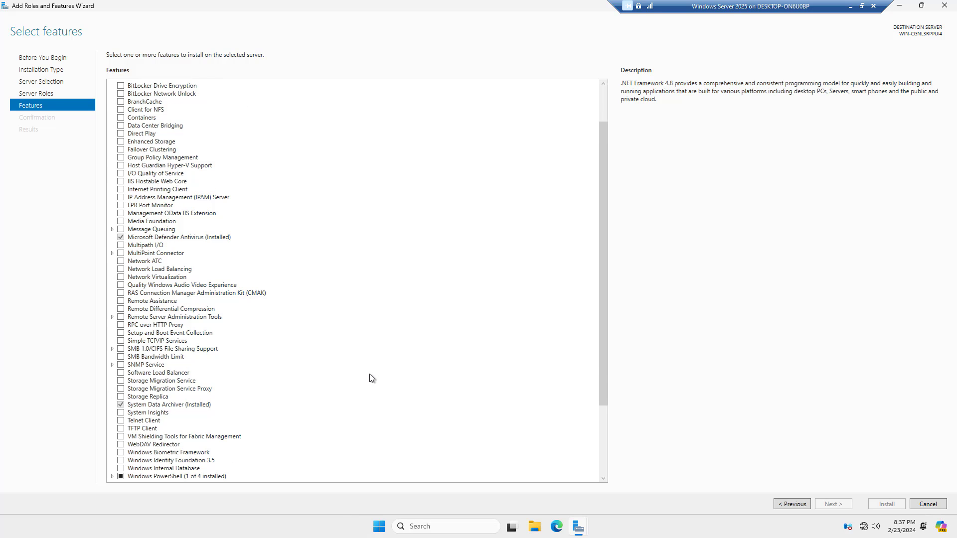
scroll(372, 378, "down", 4)
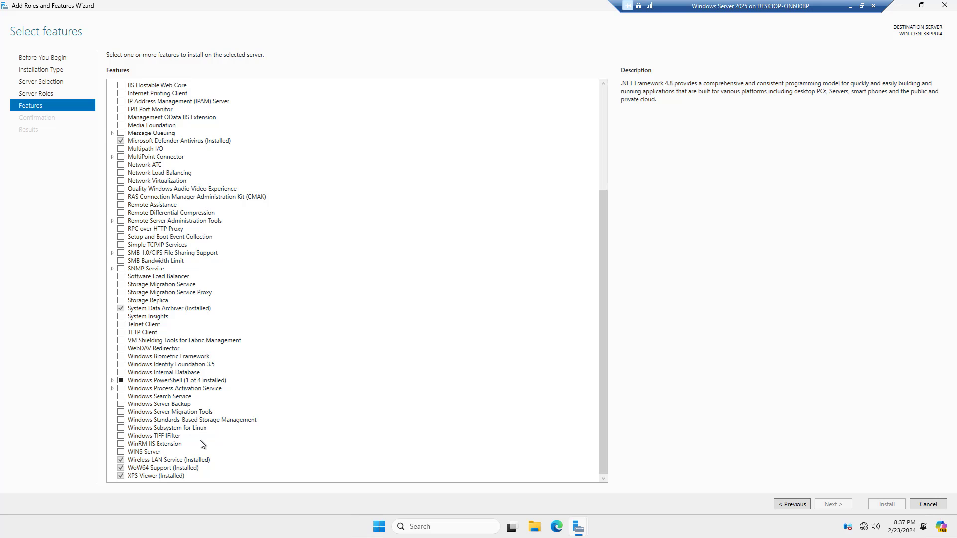
left_click(112, 380)
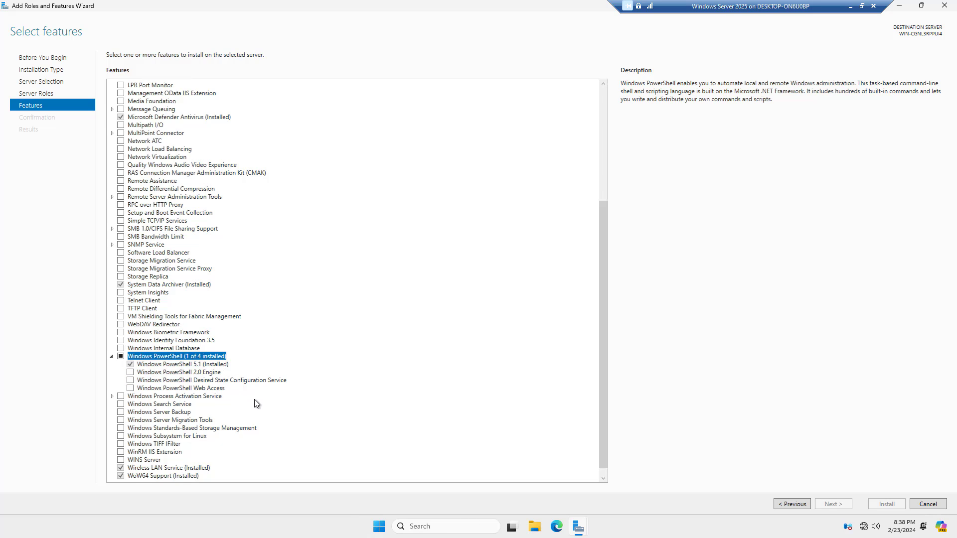
scroll(254, 399, "down", 1)
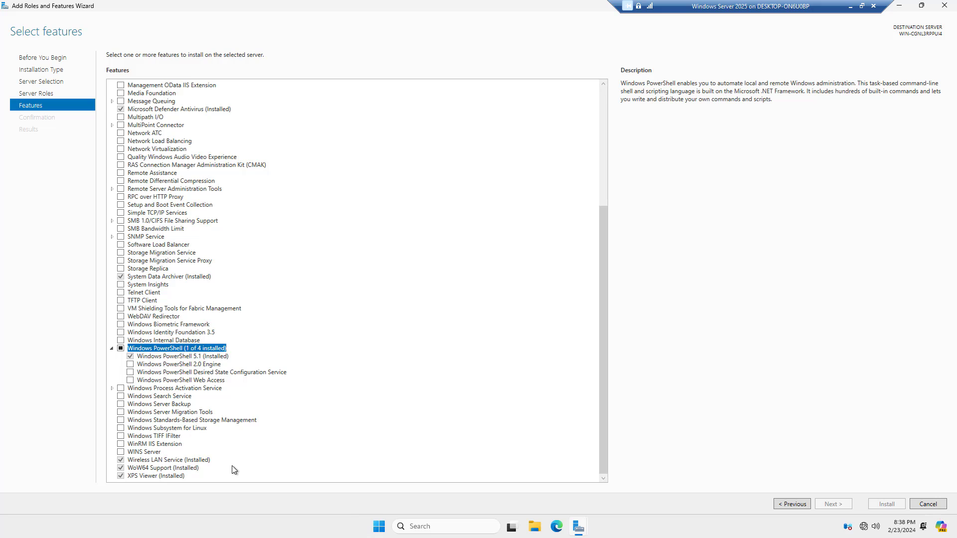
Cancel the wizard, launch Windows Security from All apps, and maximize its window.
left_click(922, 504)
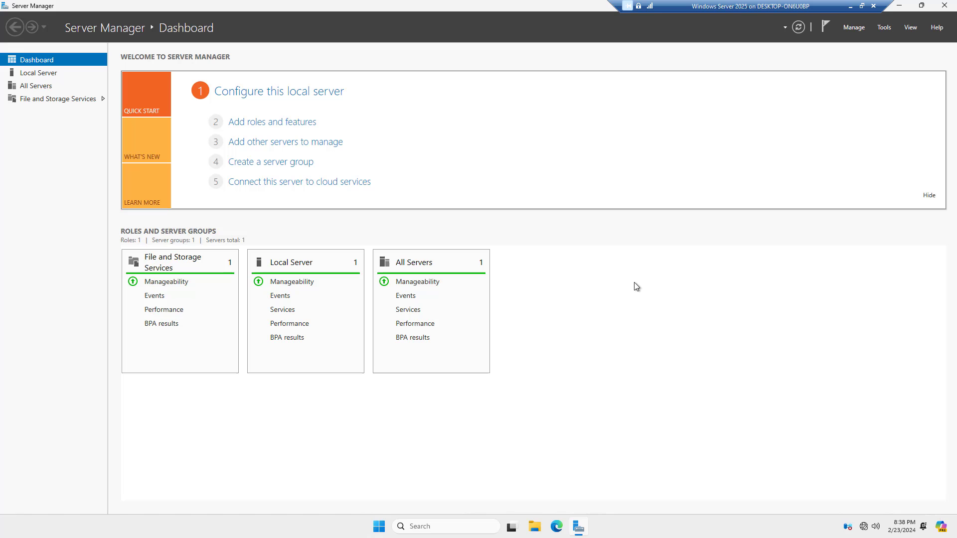
left_click(379, 525)
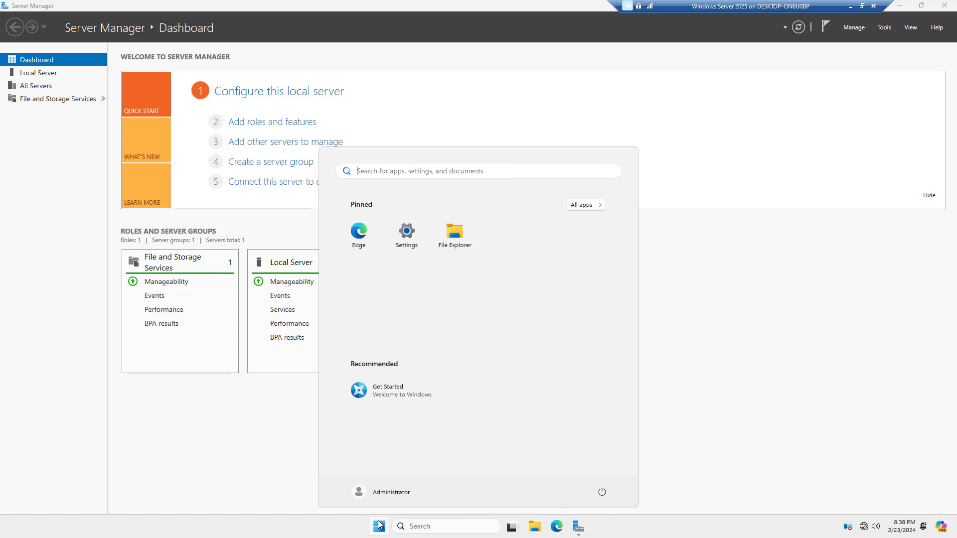
left_click(592, 203)
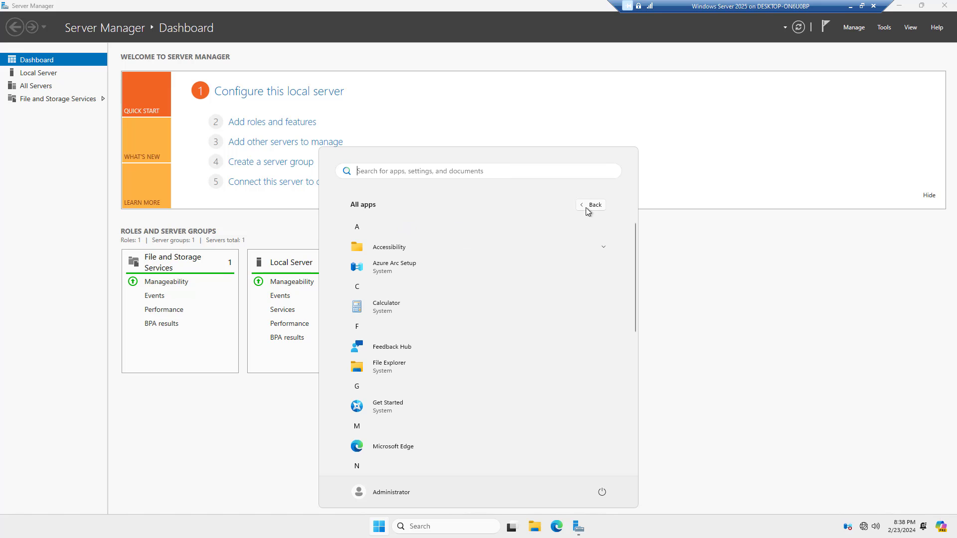
scroll(476, 344, "down", 2)
scroll(476, 348, "down", 3)
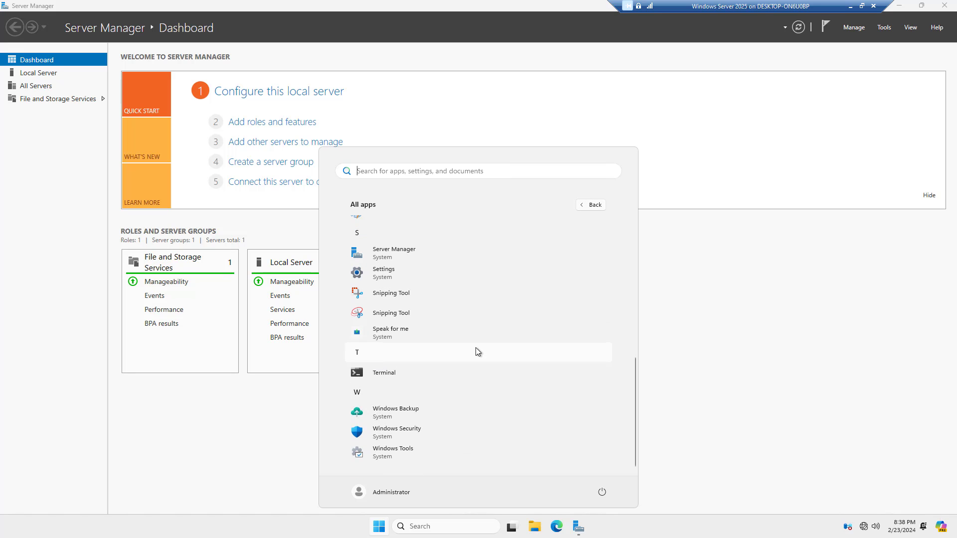
left_click(398, 431)
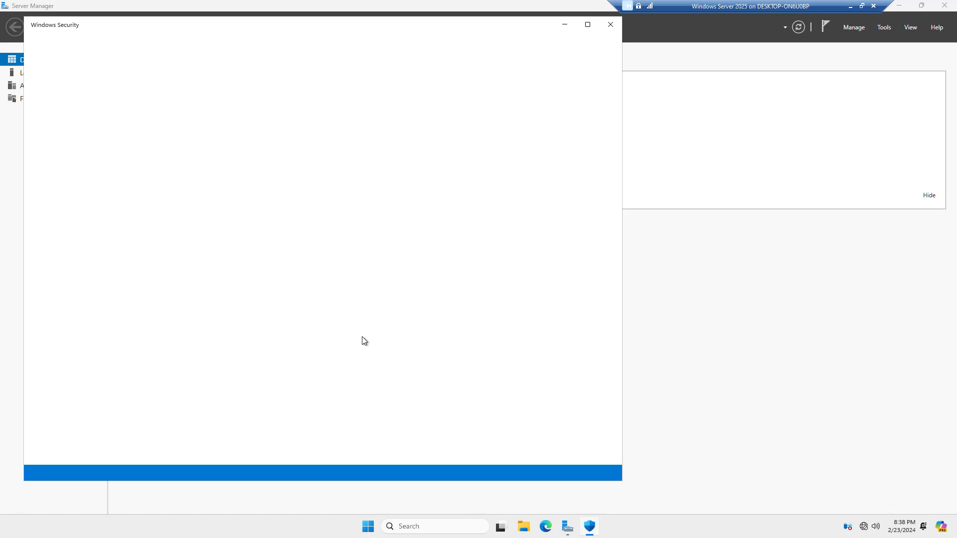
left_click(587, 24)
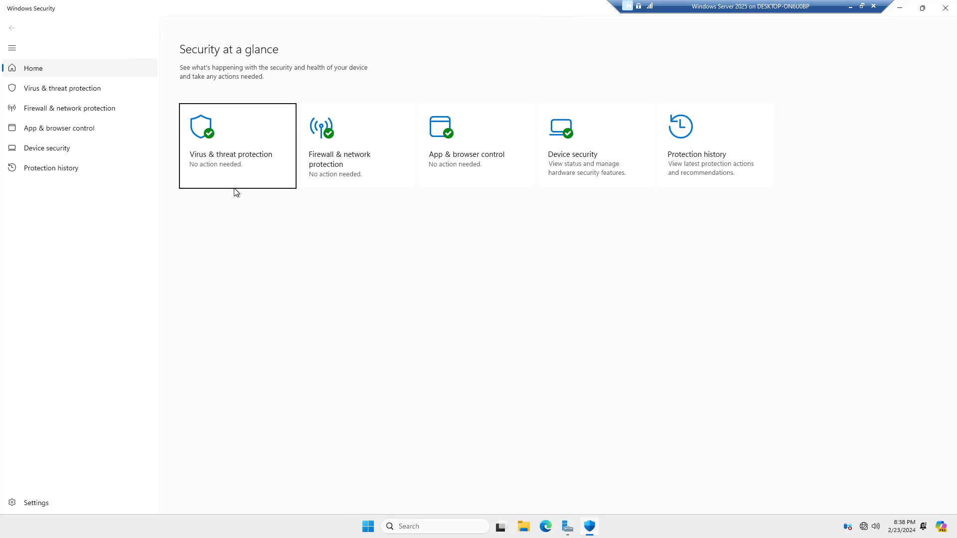
Switch Controlled folder access On under Virus & threat protection's ransomware protection settings.
left_click(233, 160)
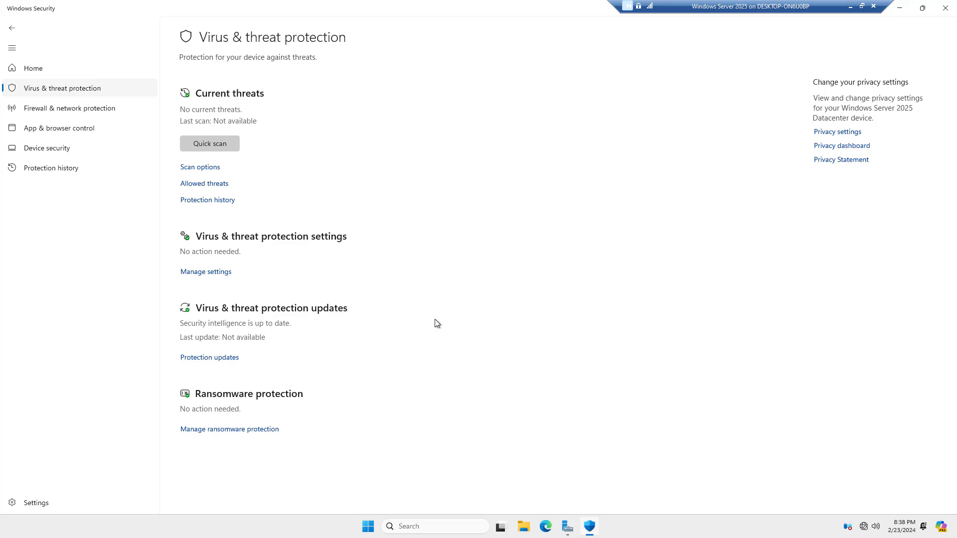
left_click(254, 430)
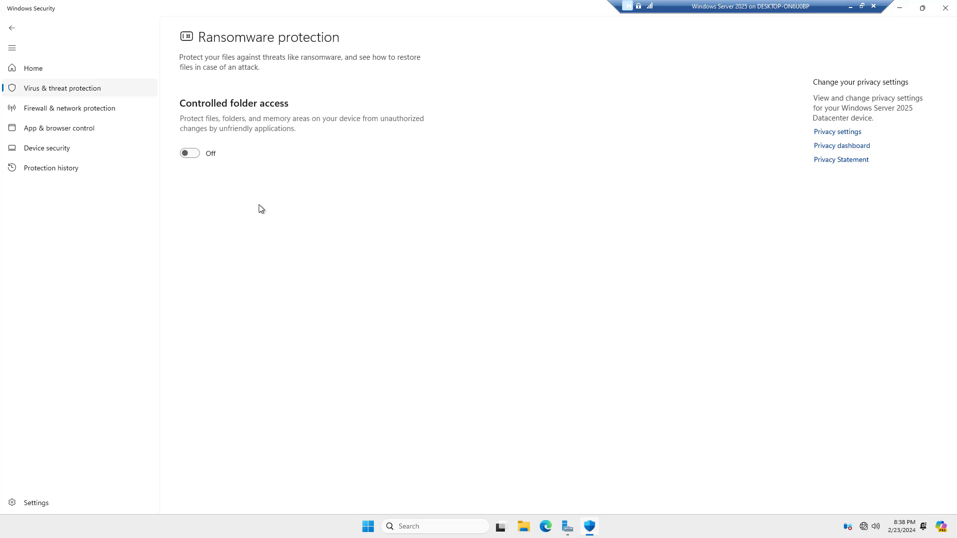
left_click(192, 153)
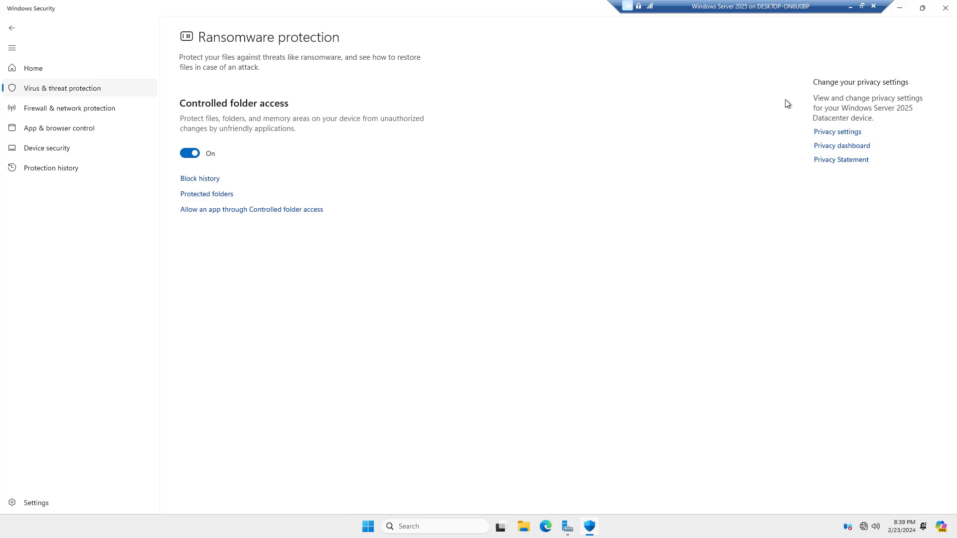
Close Windows Security and open maximized Settings at System > About, showing Windows Server 2025 Datacenter 24H2.
left_click(942, 12)
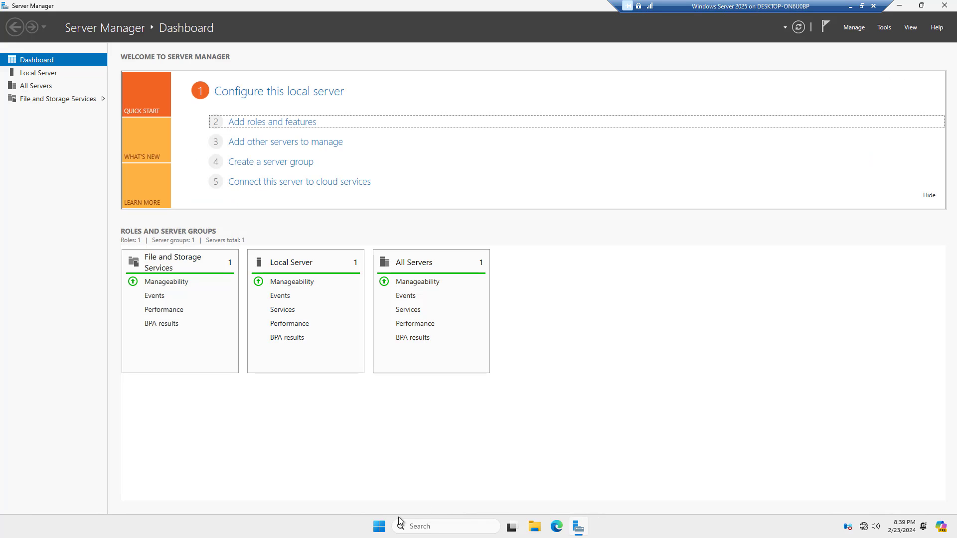
left_click(377, 531)
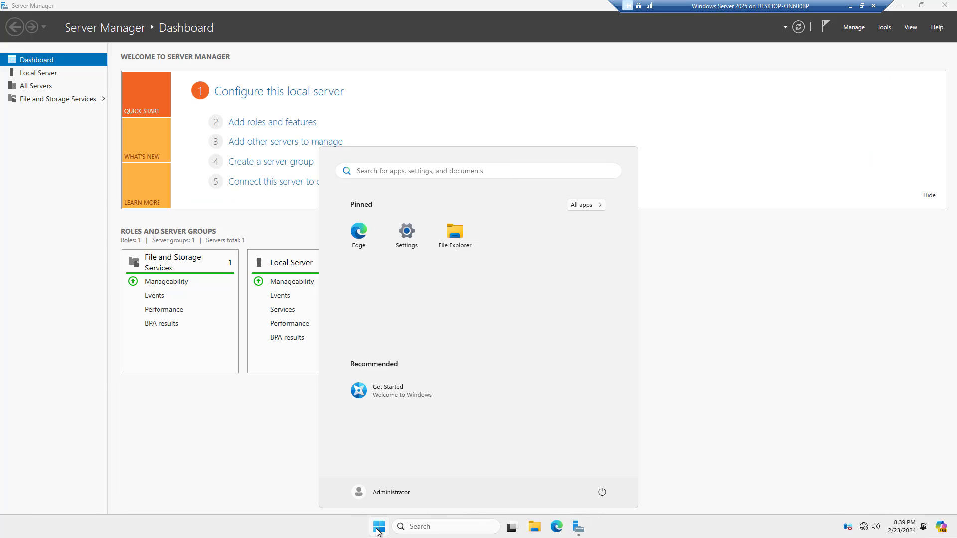
left_click(401, 244)
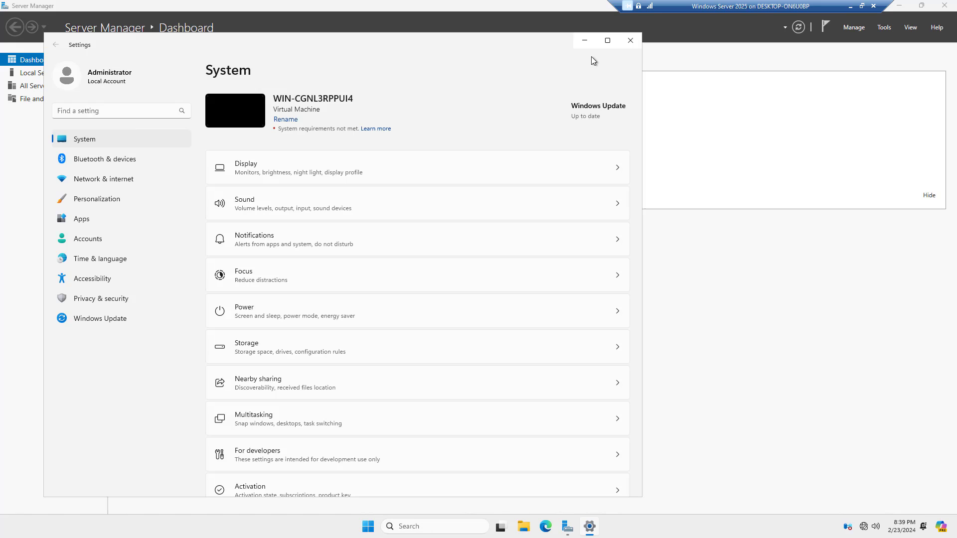
left_click(607, 39)
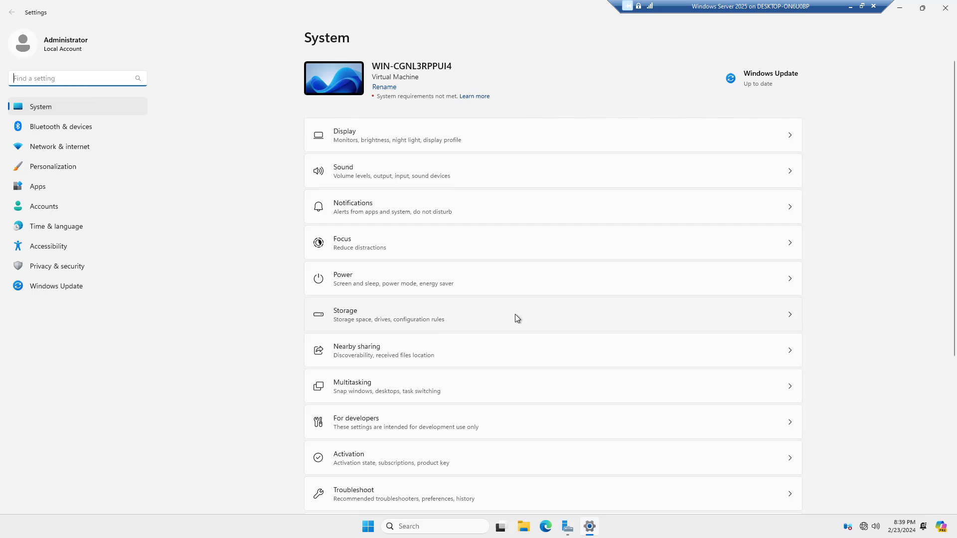
scroll(515, 314, "down", 4)
scroll(515, 315, "down", 1)
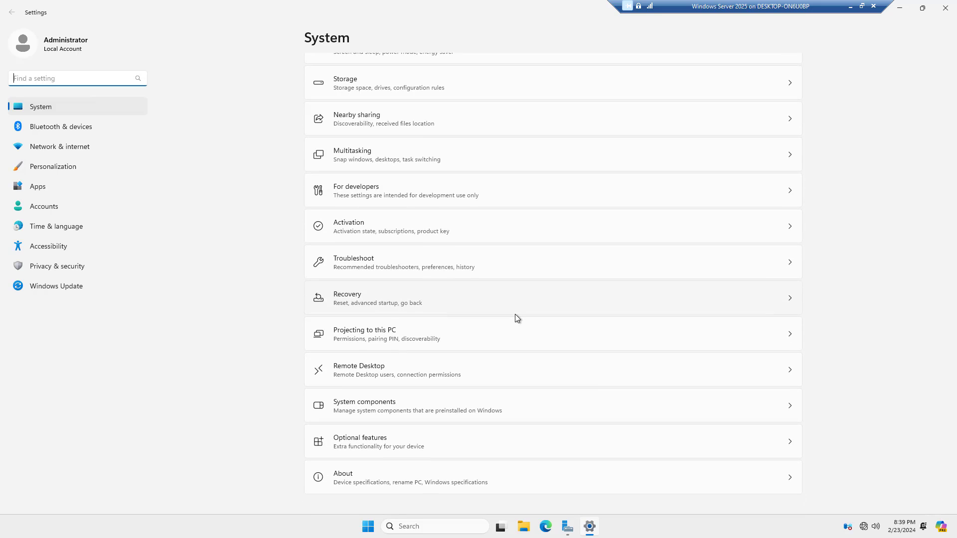
left_click(363, 482)
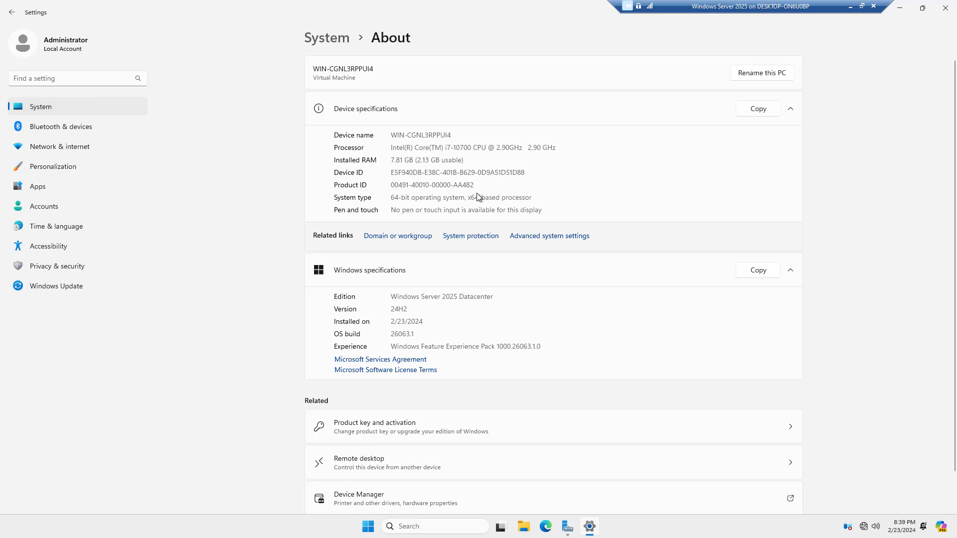
scroll(478, 198, "down", 1)
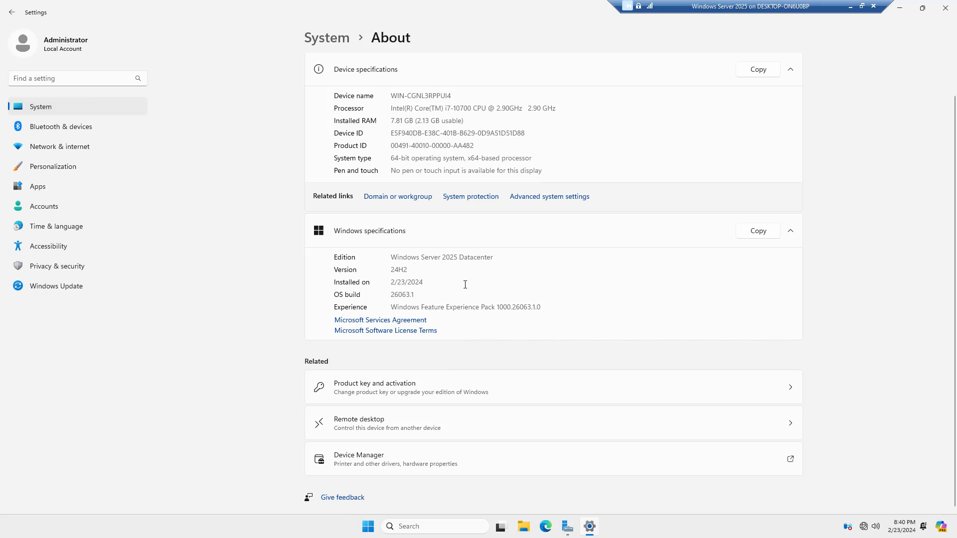
Turn Remote Desktop On via the Related link, confirm it, and close Settings.
left_click(450, 425)
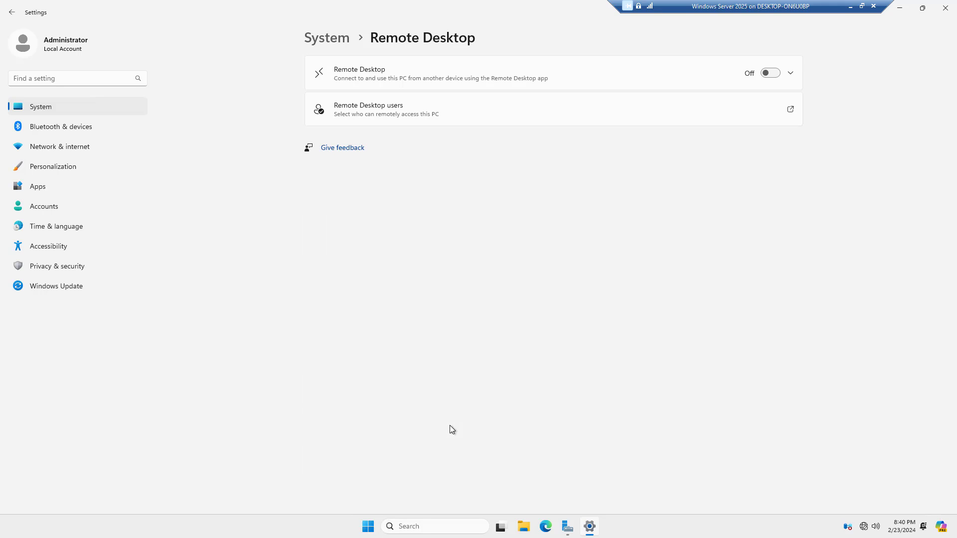
left_click(770, 73)
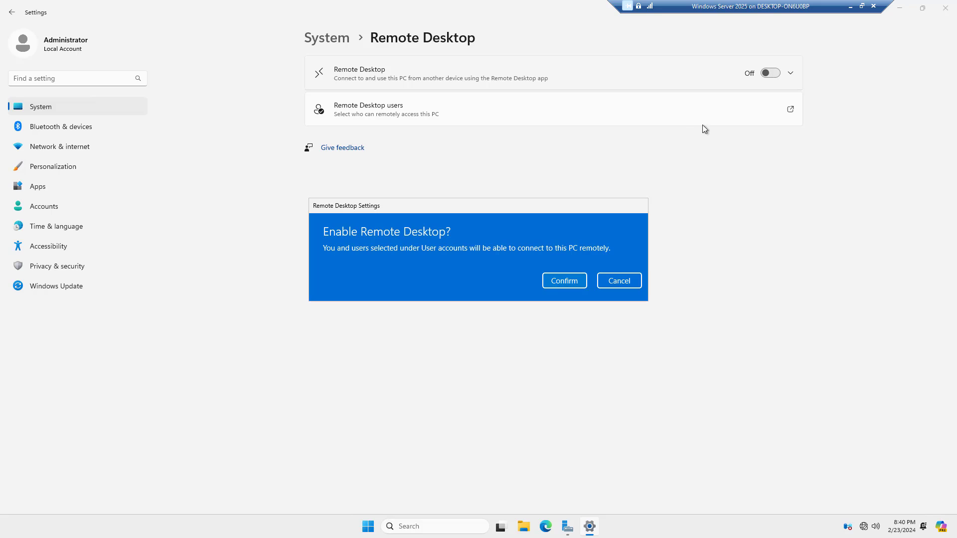
left_click(557, 281)
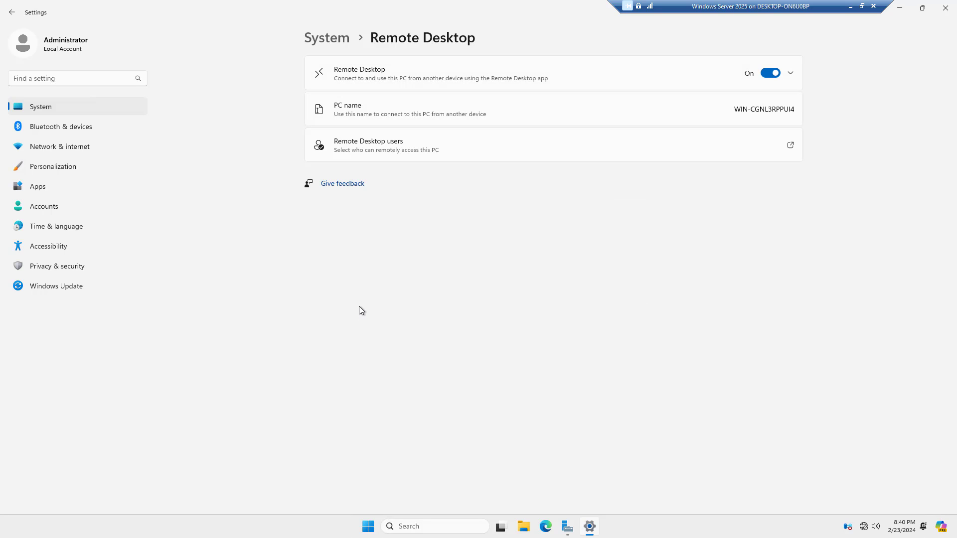
left_click(945, 8)
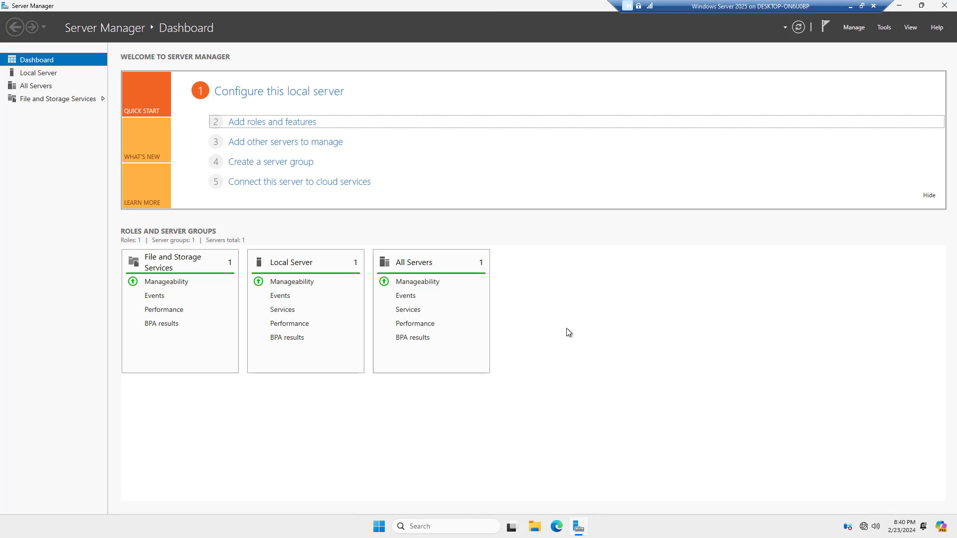
Minimize Server Manager and open Control Panel by searching 'control panel'.
left_click(900, 6)
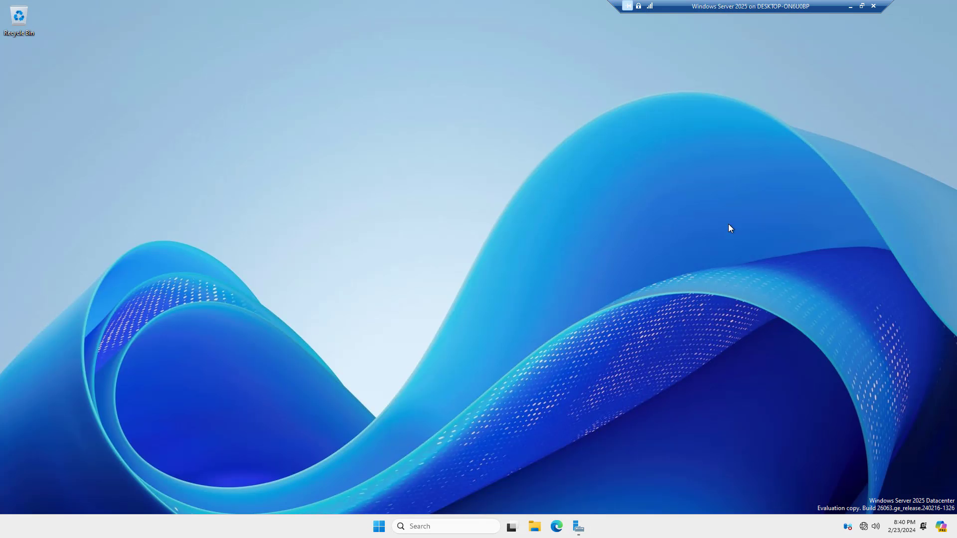
left_click(455, 527)
type("control")
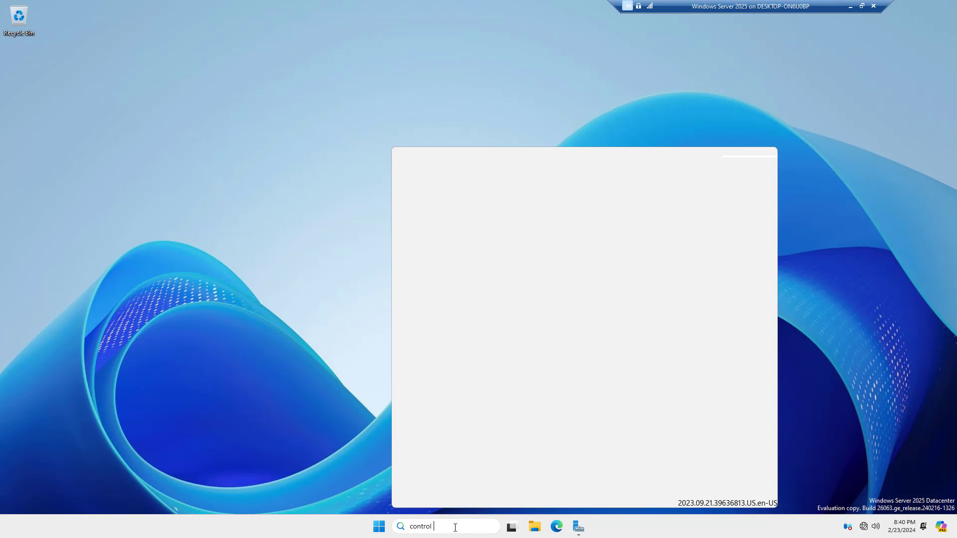
type(" panel")
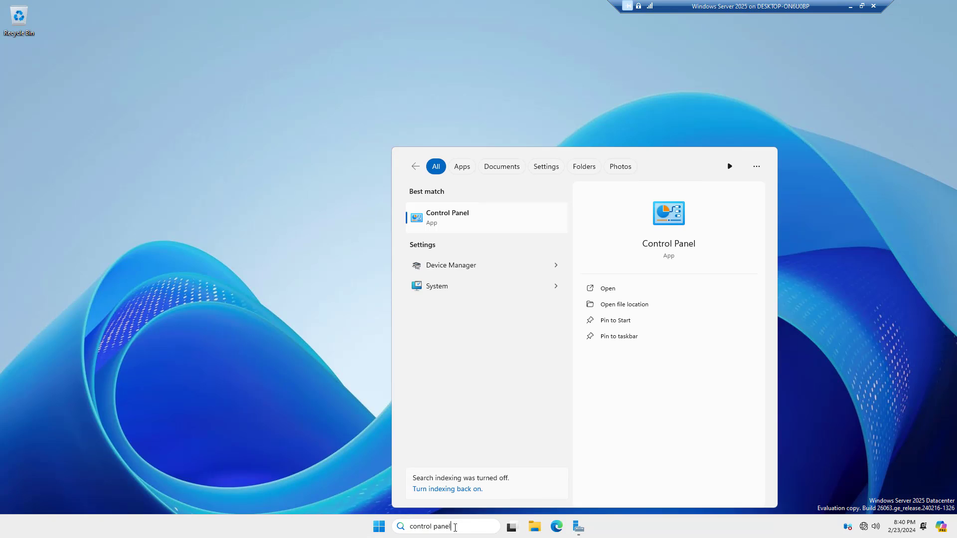
left_click(440, 219)
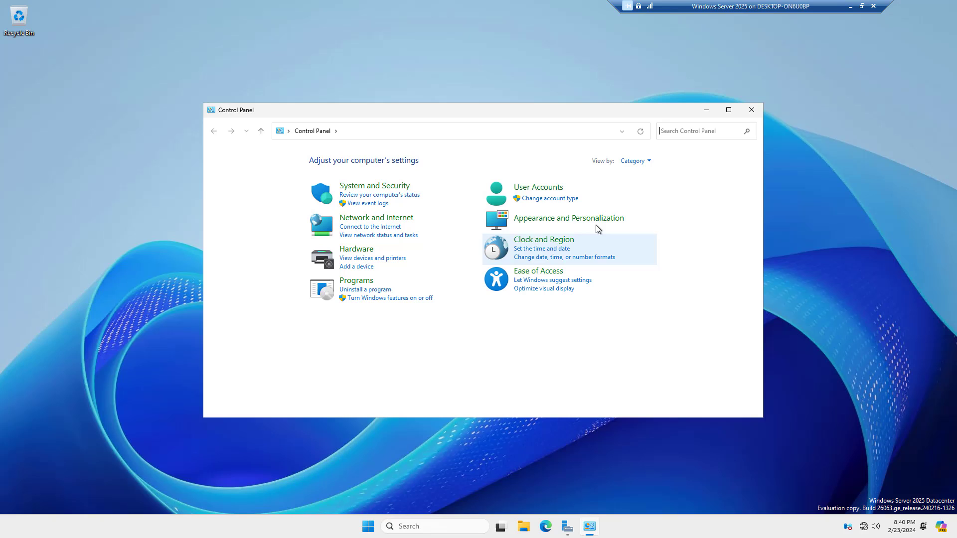
View all Control Panel items as Large icons, then close the Settings window System opened.
left_click(637, 161)
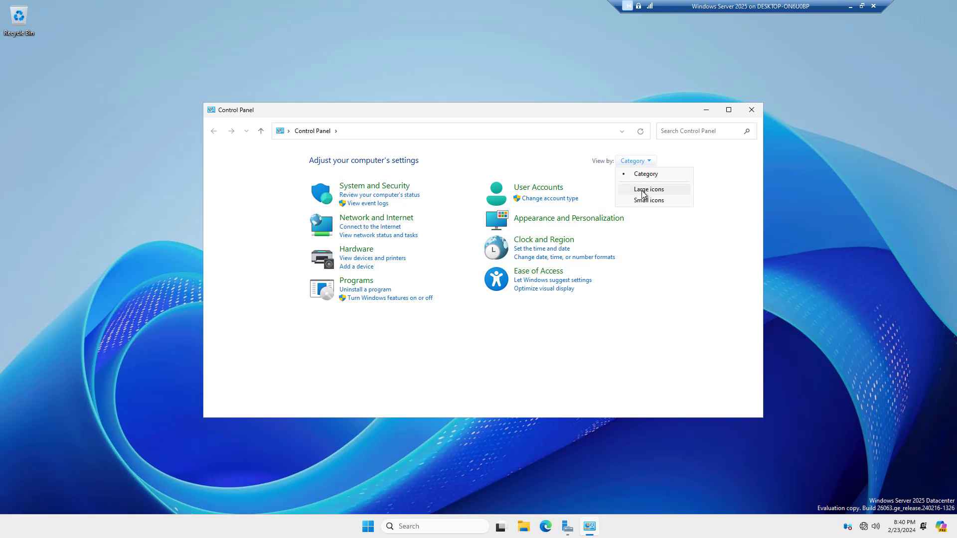
left_click(643, 191)
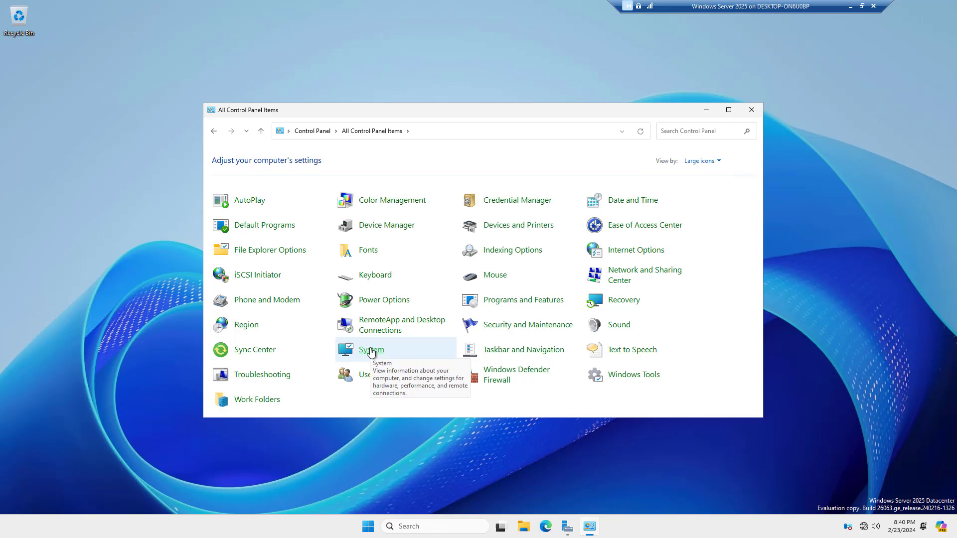
left_click(371, 351)
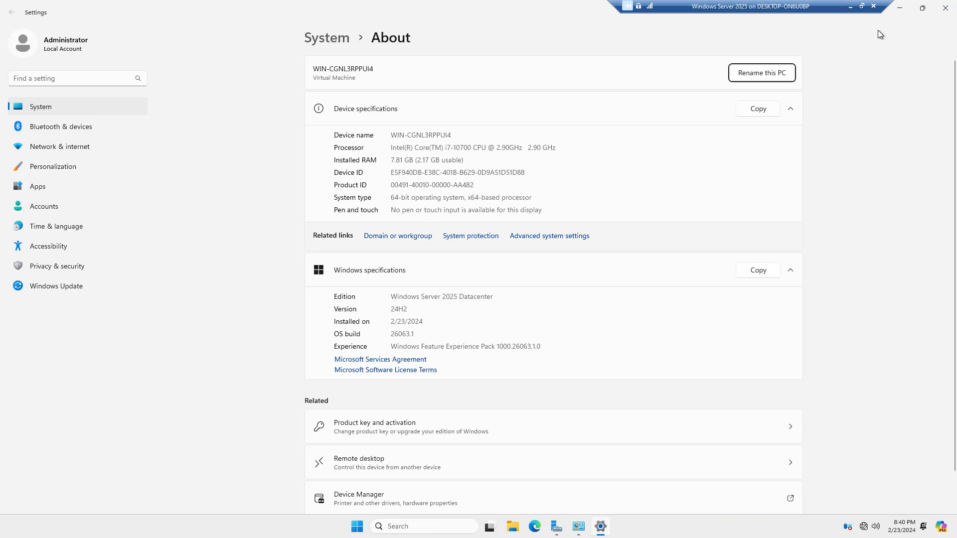
left_click(945, 8)
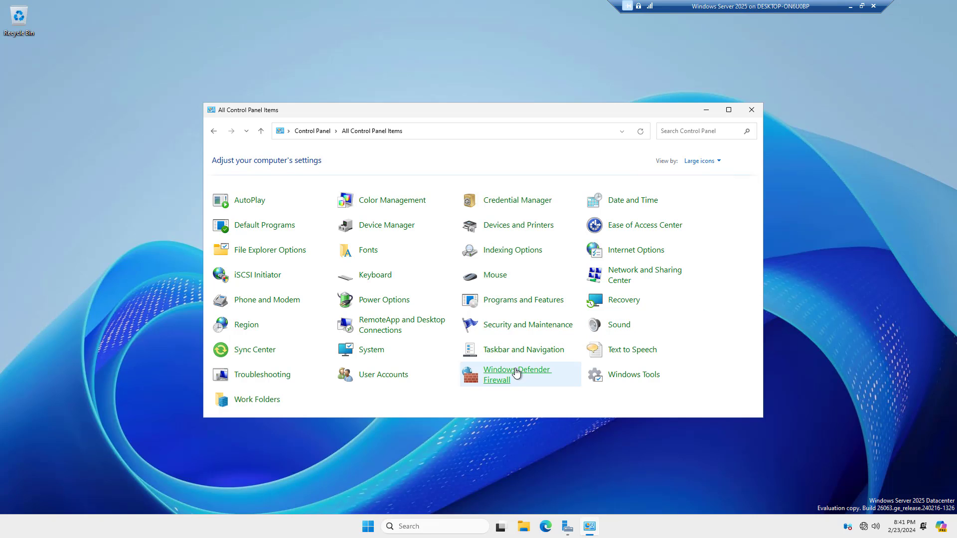
Open Windows Defender Firewall, view Inbound and Outbound Rules in the advanced console, then close both windows.
left_click(516, 372)
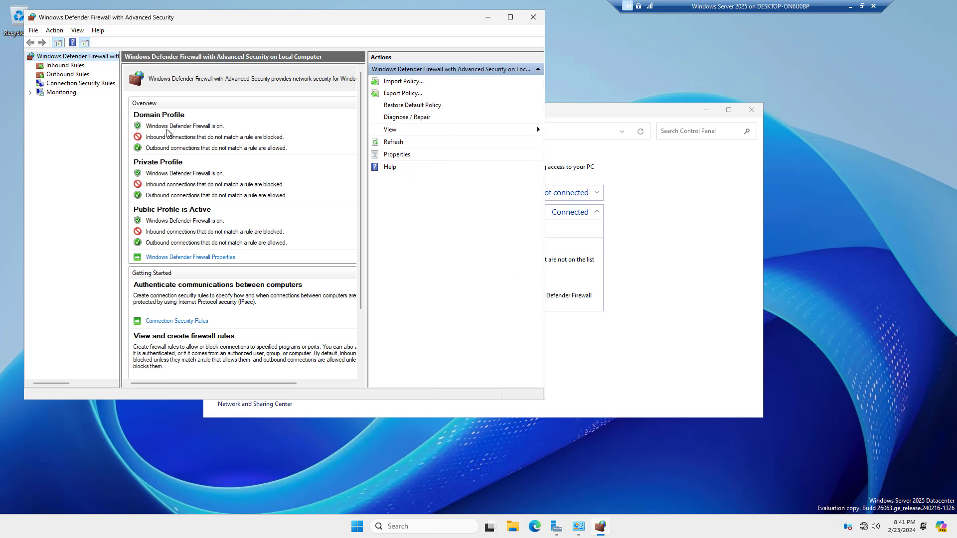
left_click(74, 65)
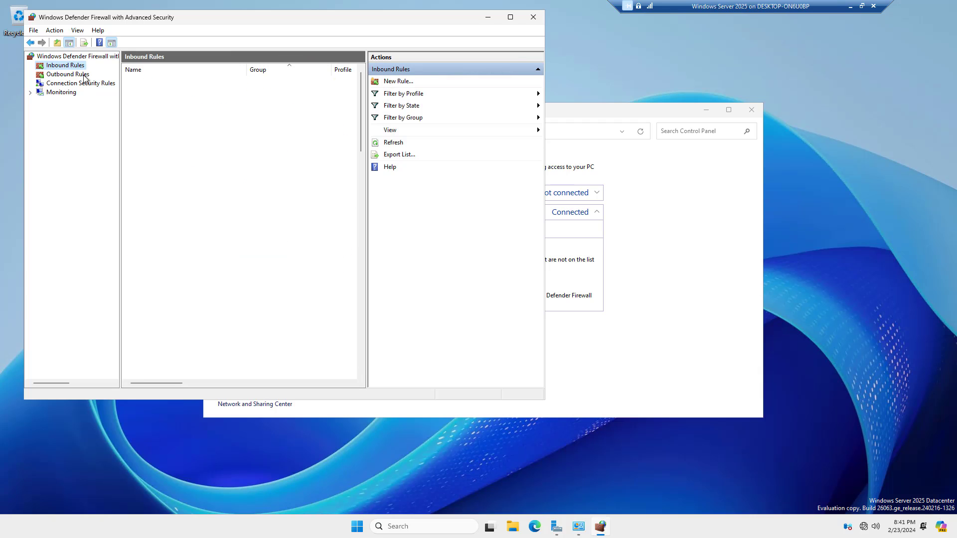
left_click(68, 75)
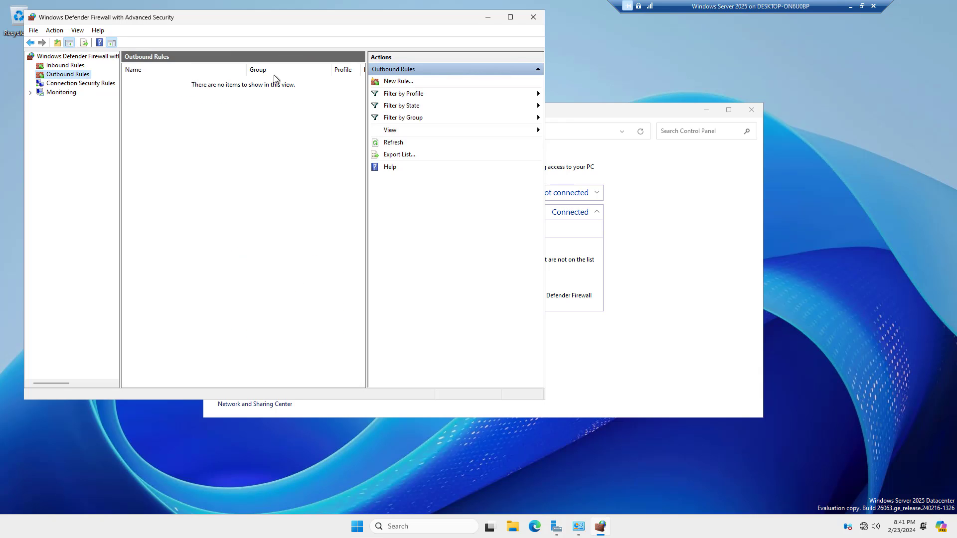
left_click(533, 20)
left_click(752, 110)
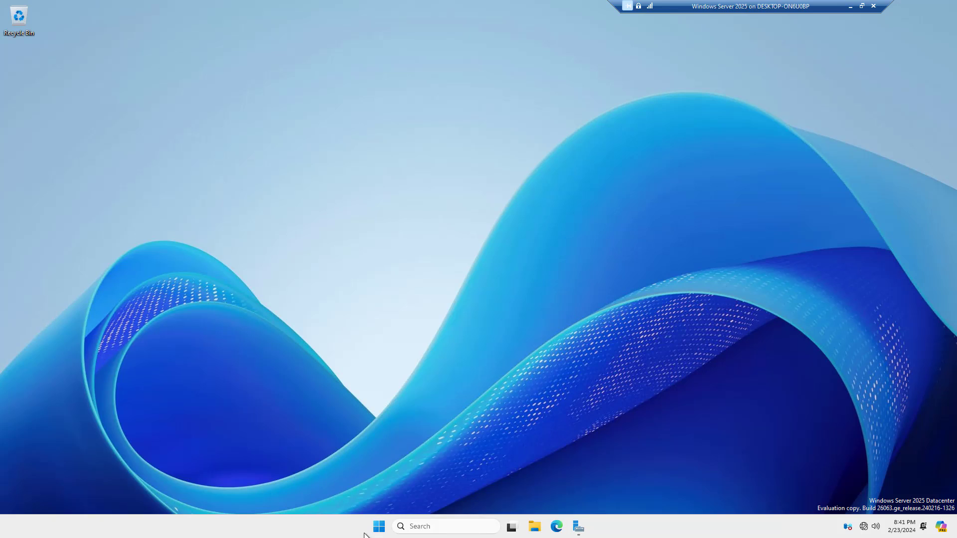
left_click(379, 527)
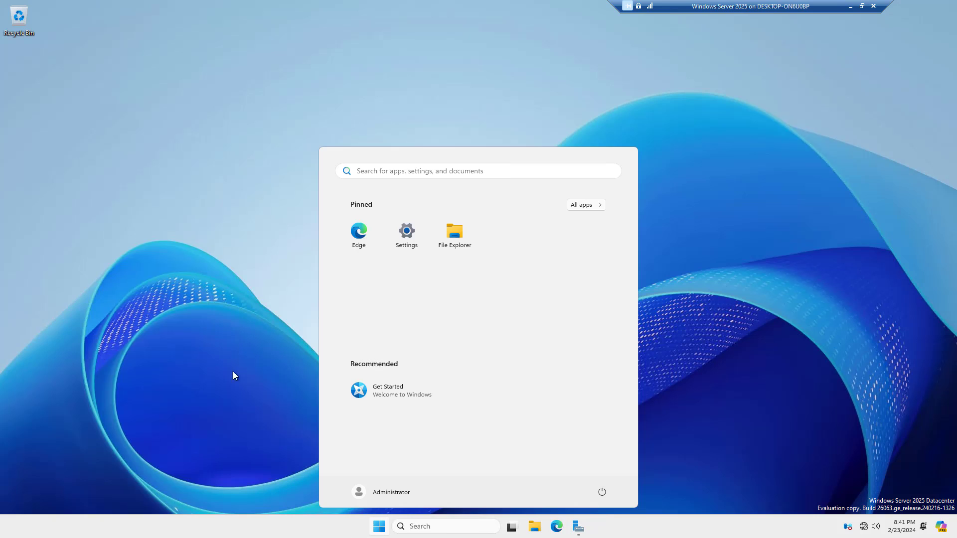
left_click(214, 357)
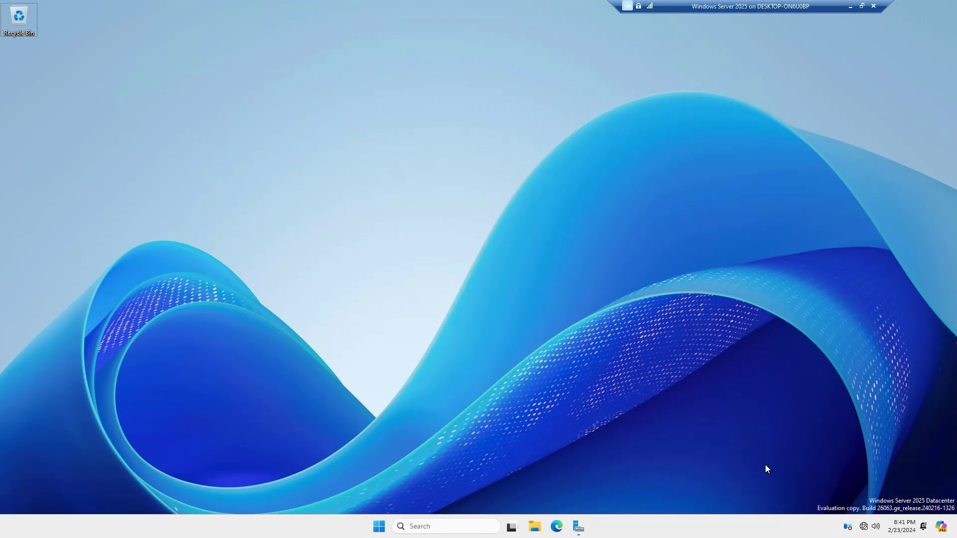
left_click(847, 527)
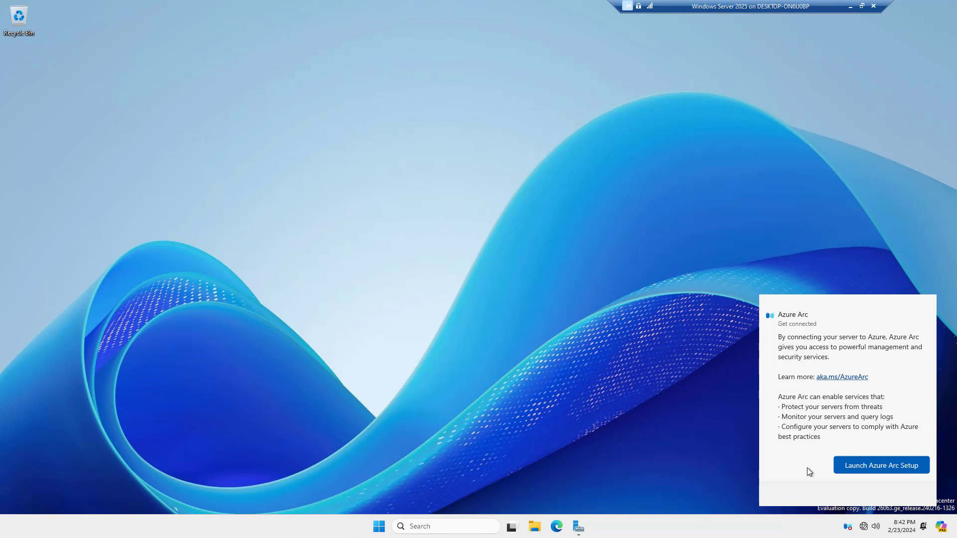
left_click(738, 468)
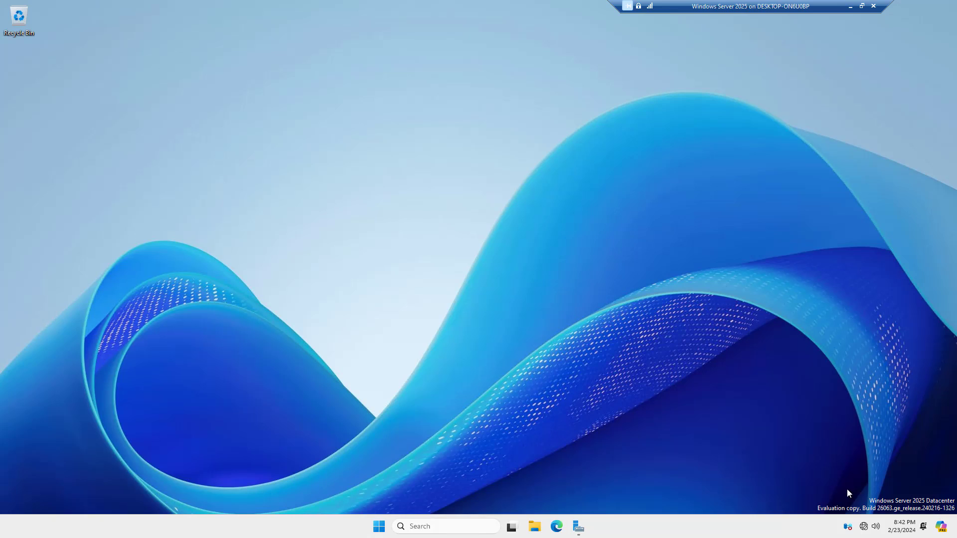
left_click(941, 527)
left_click(941, 527)
Launch Task Manager from the taskbar, maximize it, and view Performance, App history, Startup apps, Users, Details.
right_click(667, 528)
left_click(703, 488)
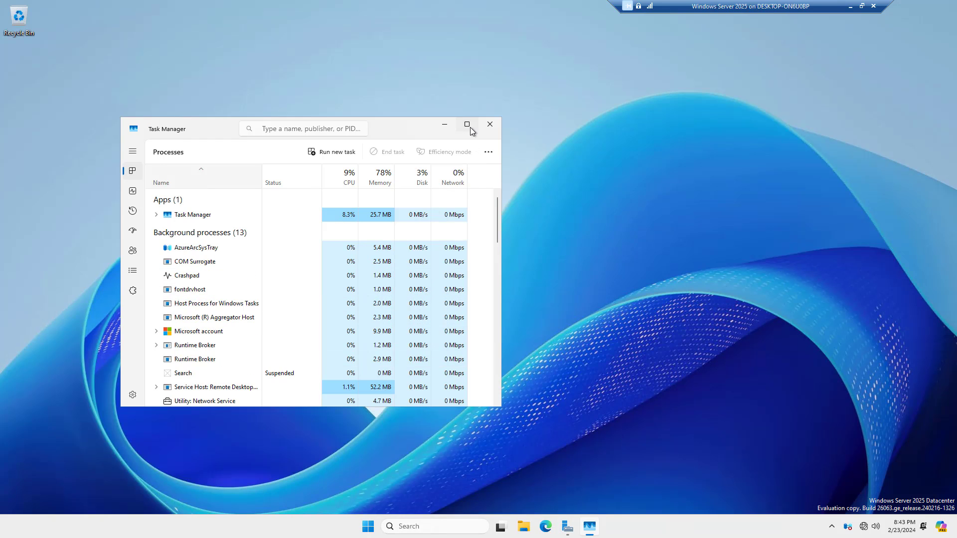
left_click(467, 124)
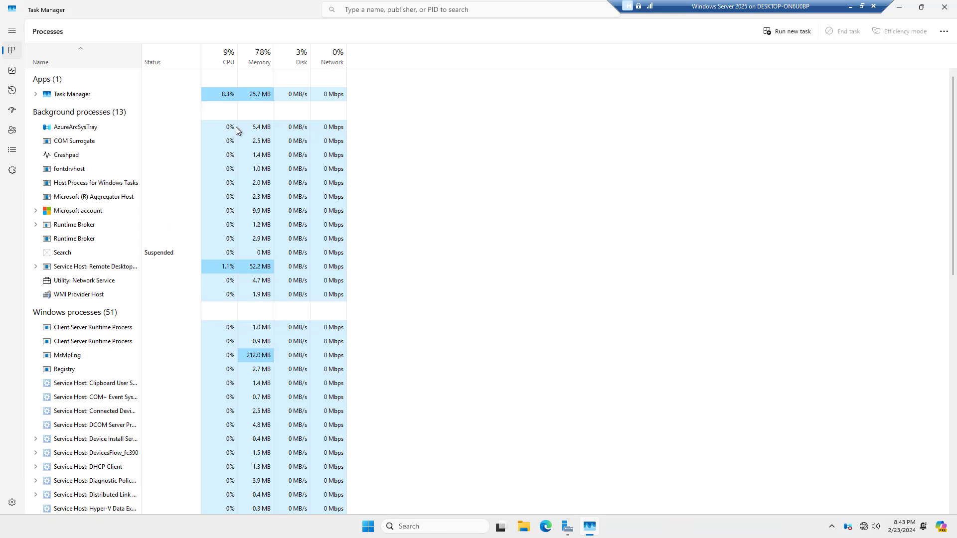
left_click(13, 73)
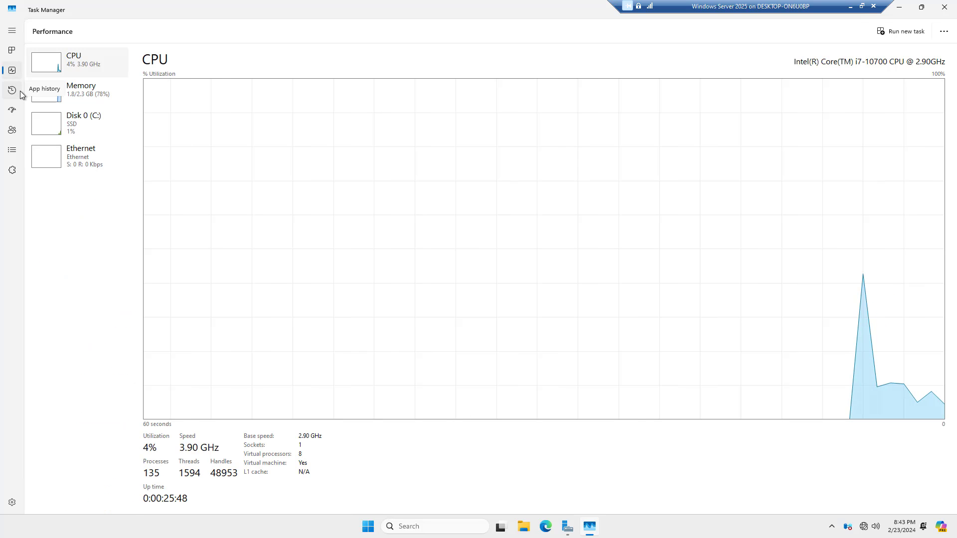
left_click(16, 95)
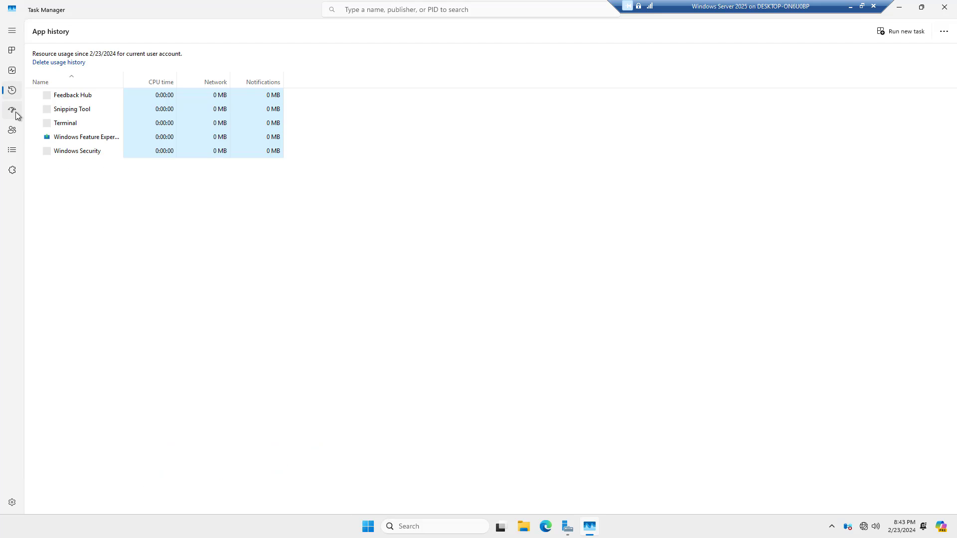
left_click(13, 112)
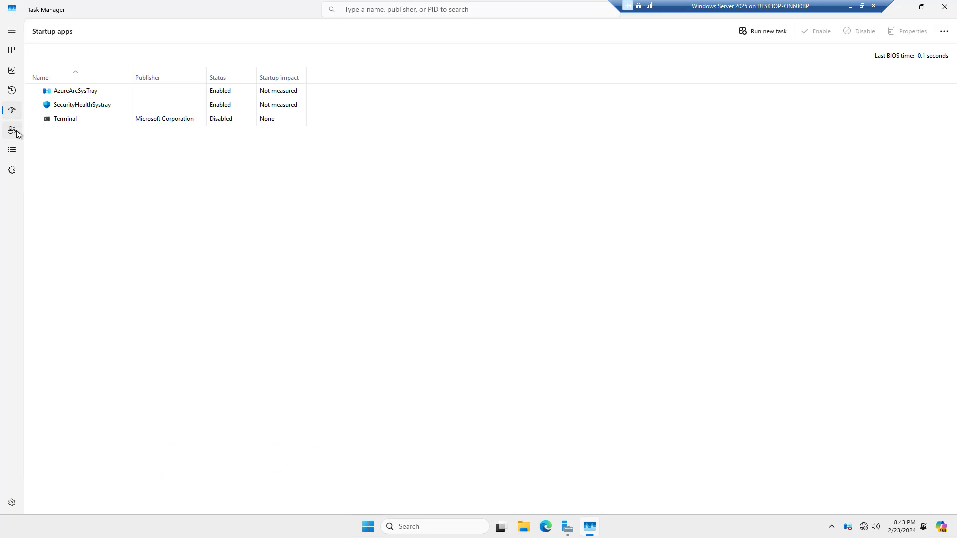
left_click(17, 130)
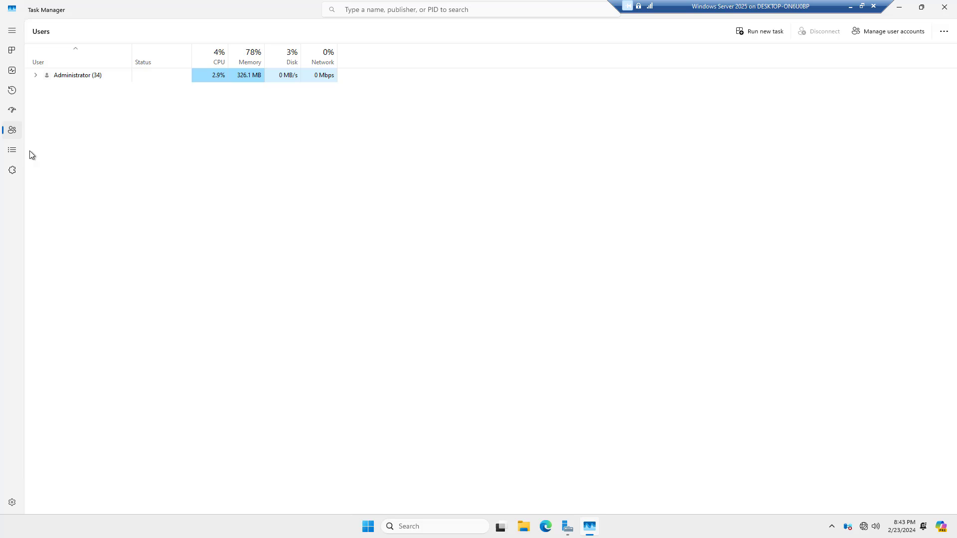
left_click(12, 150)
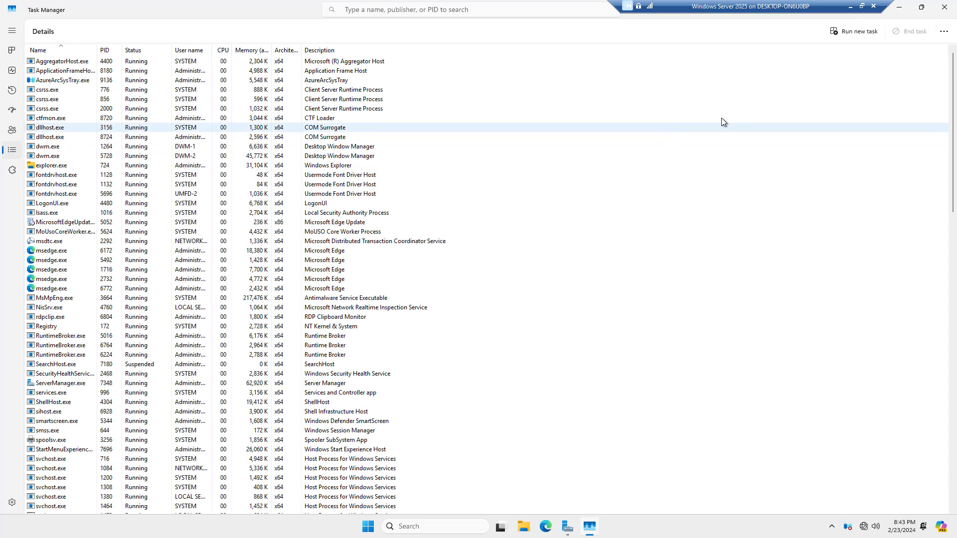
Close Task Manager and open the Ethernet details through the network icon's Network & internet settings.
left_click(944, 7)
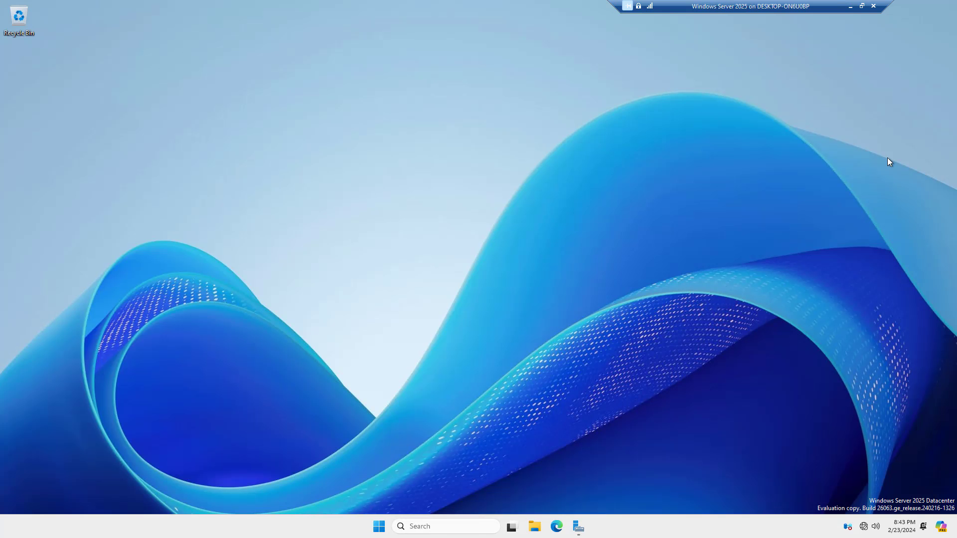
right_click(865, 528)
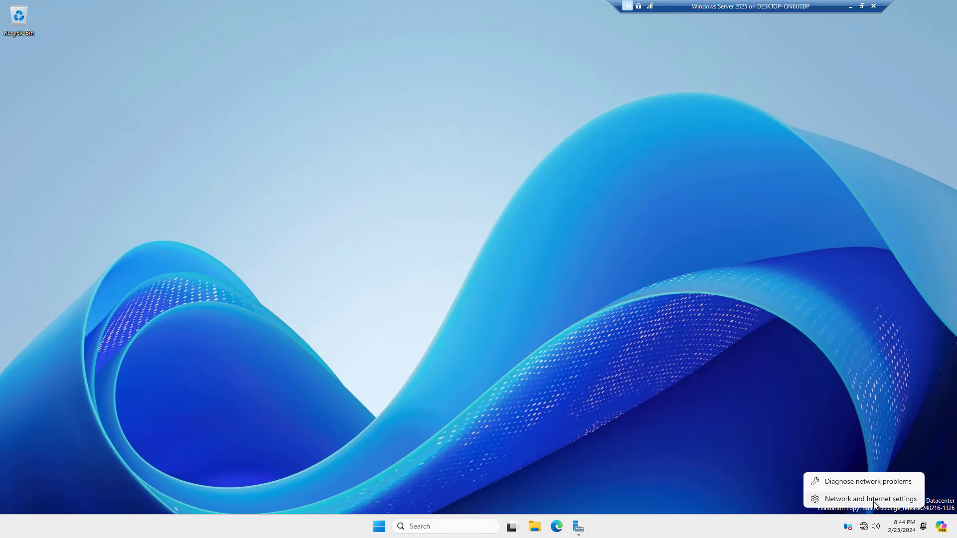
left_click(873, 505)
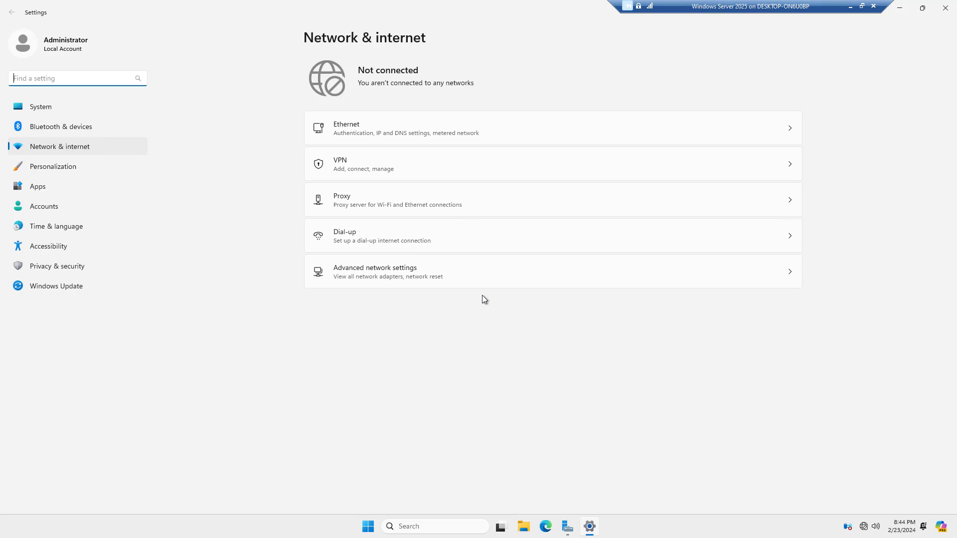
left_click(405, 127)
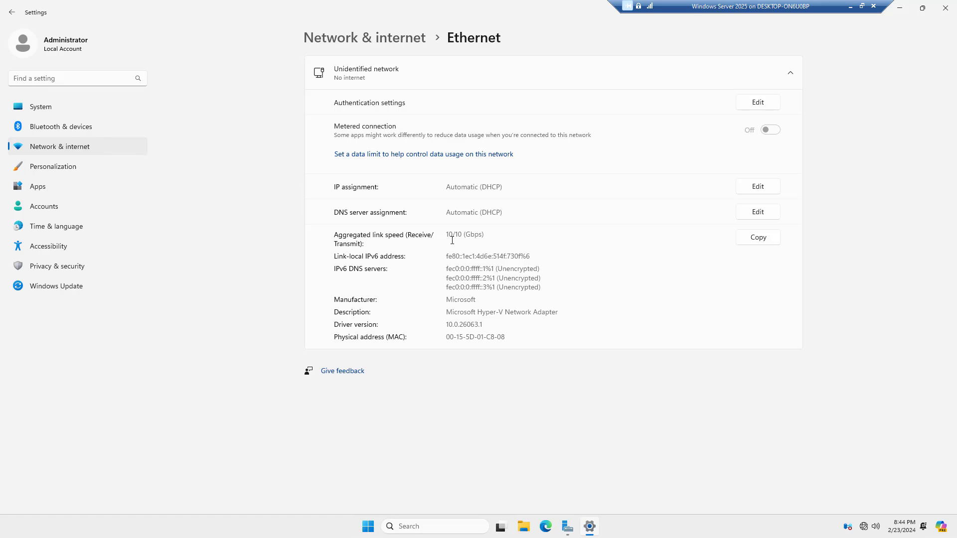